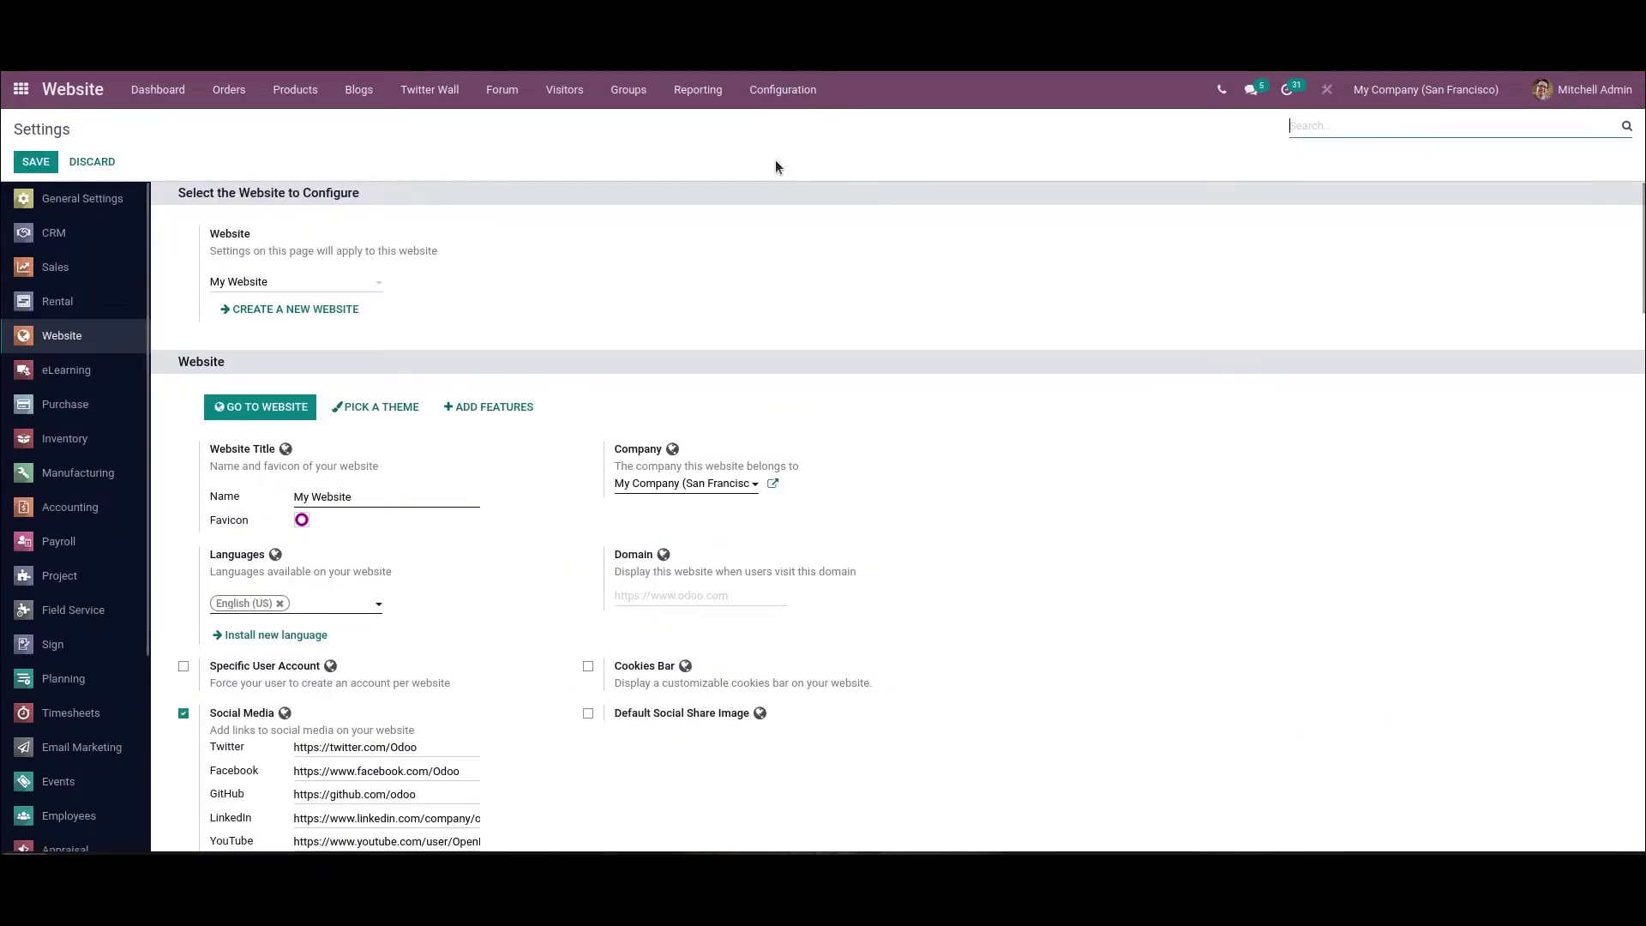
{"action": "scroll", "coordinate": [852, 350], "scroll_direction": "down", "scroll_amount": 1}
{"action": "scroll", "coordinate": [849, 386], "scroll_direction": "down", "scroll_amount": 5}
{"action": "scroll", "coordinate": [844, 483], "scroll_direction": "down", "scroll_amount": 5}
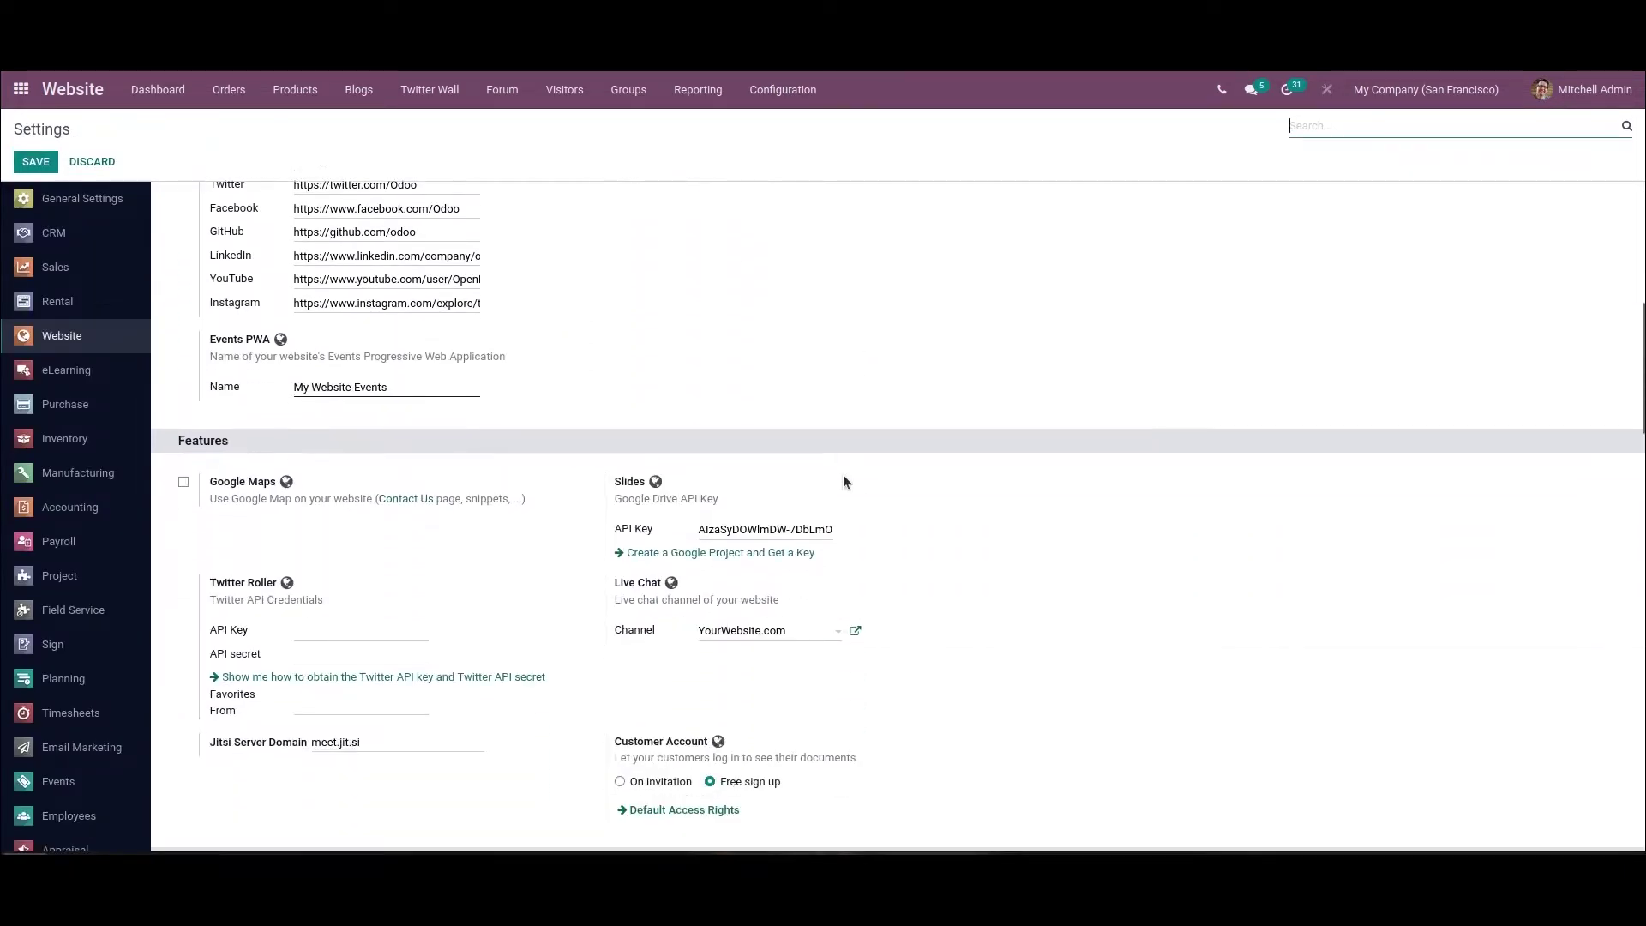
{"action": "scroll", "coordinate": [737, 523], "scroll_direction": "down", "scroll_amount": 3}
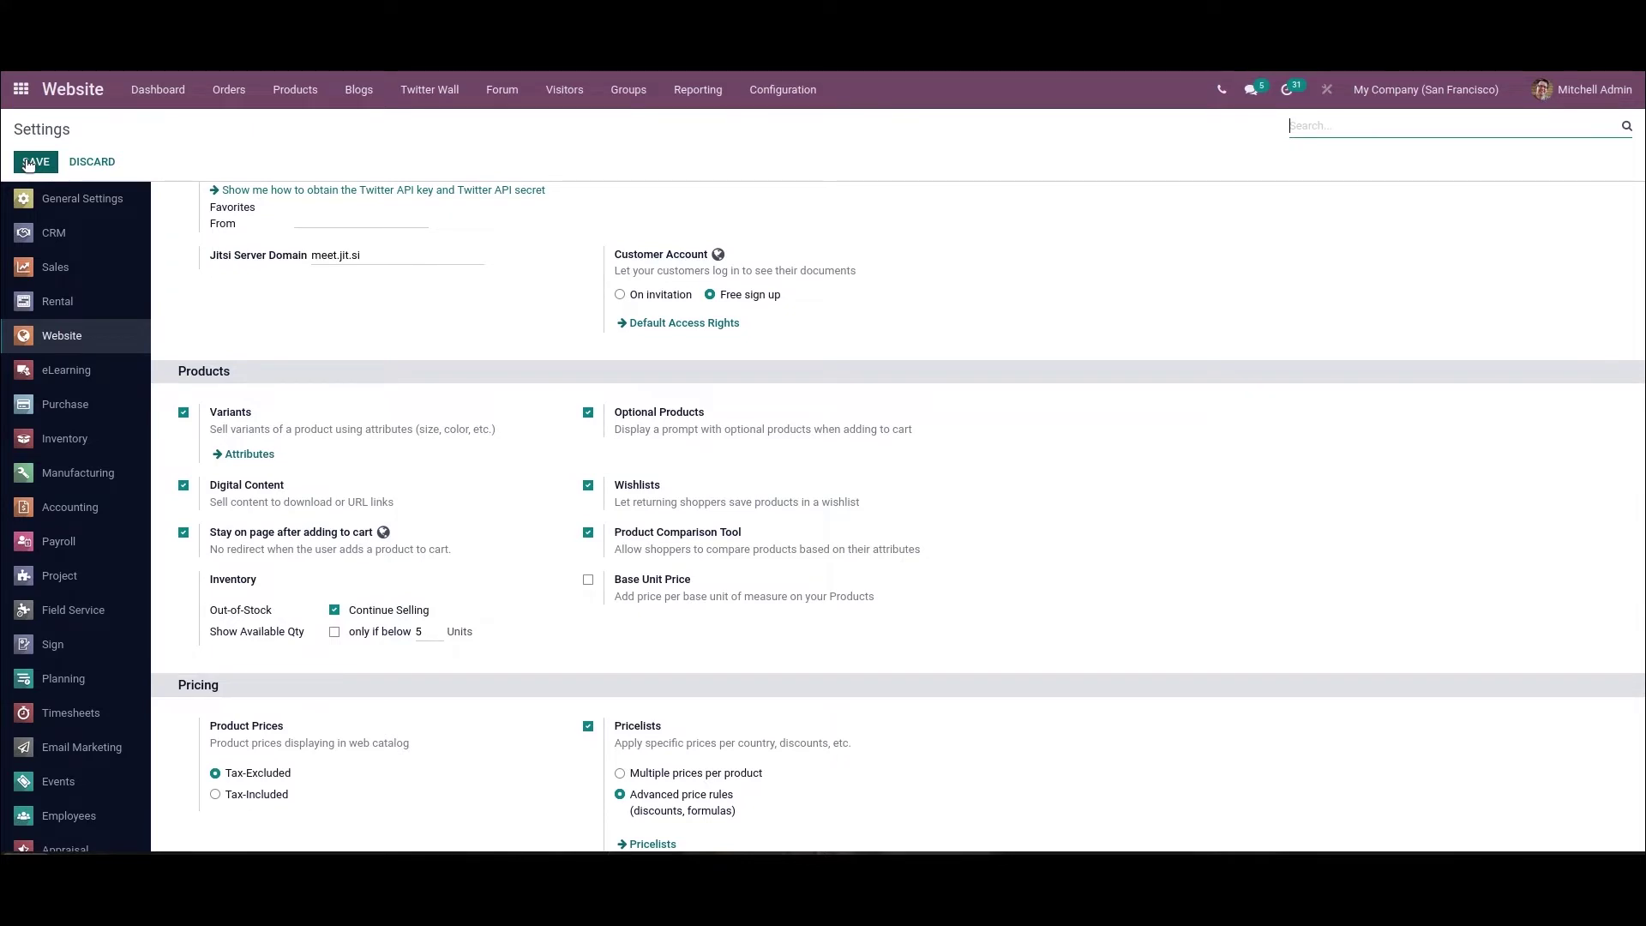
Step: From the eCommerce Dashboard, go to the public website and open its Shop catalogue
{"action": "left_click", "coordinate": [158, 89]}
{"action": "left_click", "coordinate": [173, 129]}
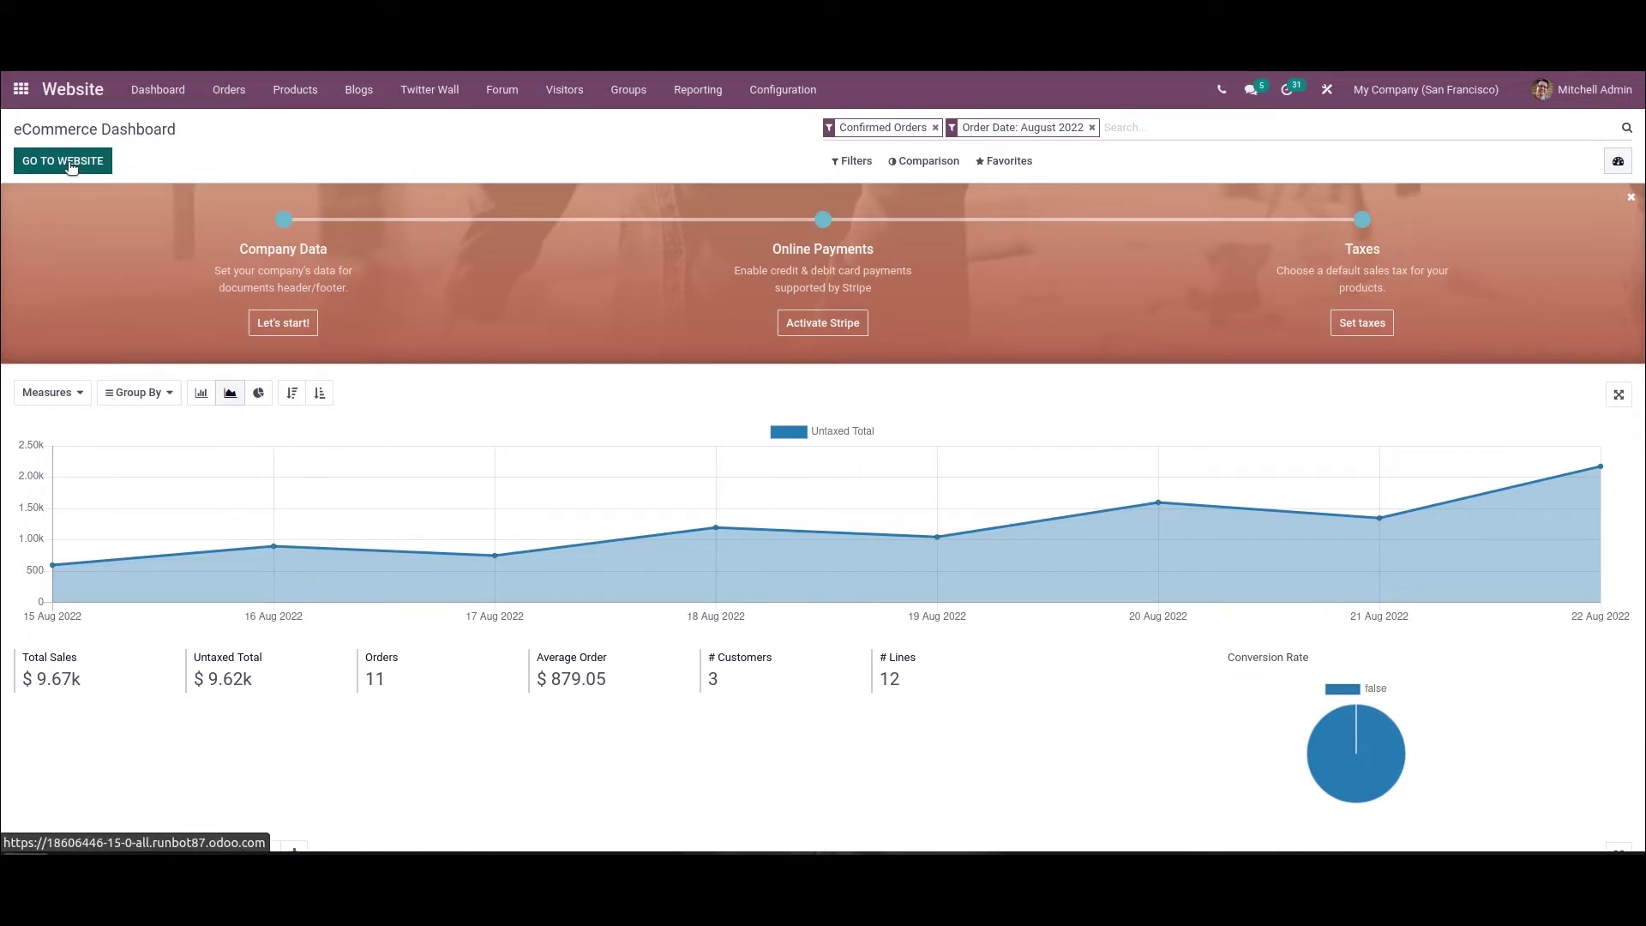
{"action": "left_click", "coordinate": [71, 166]}
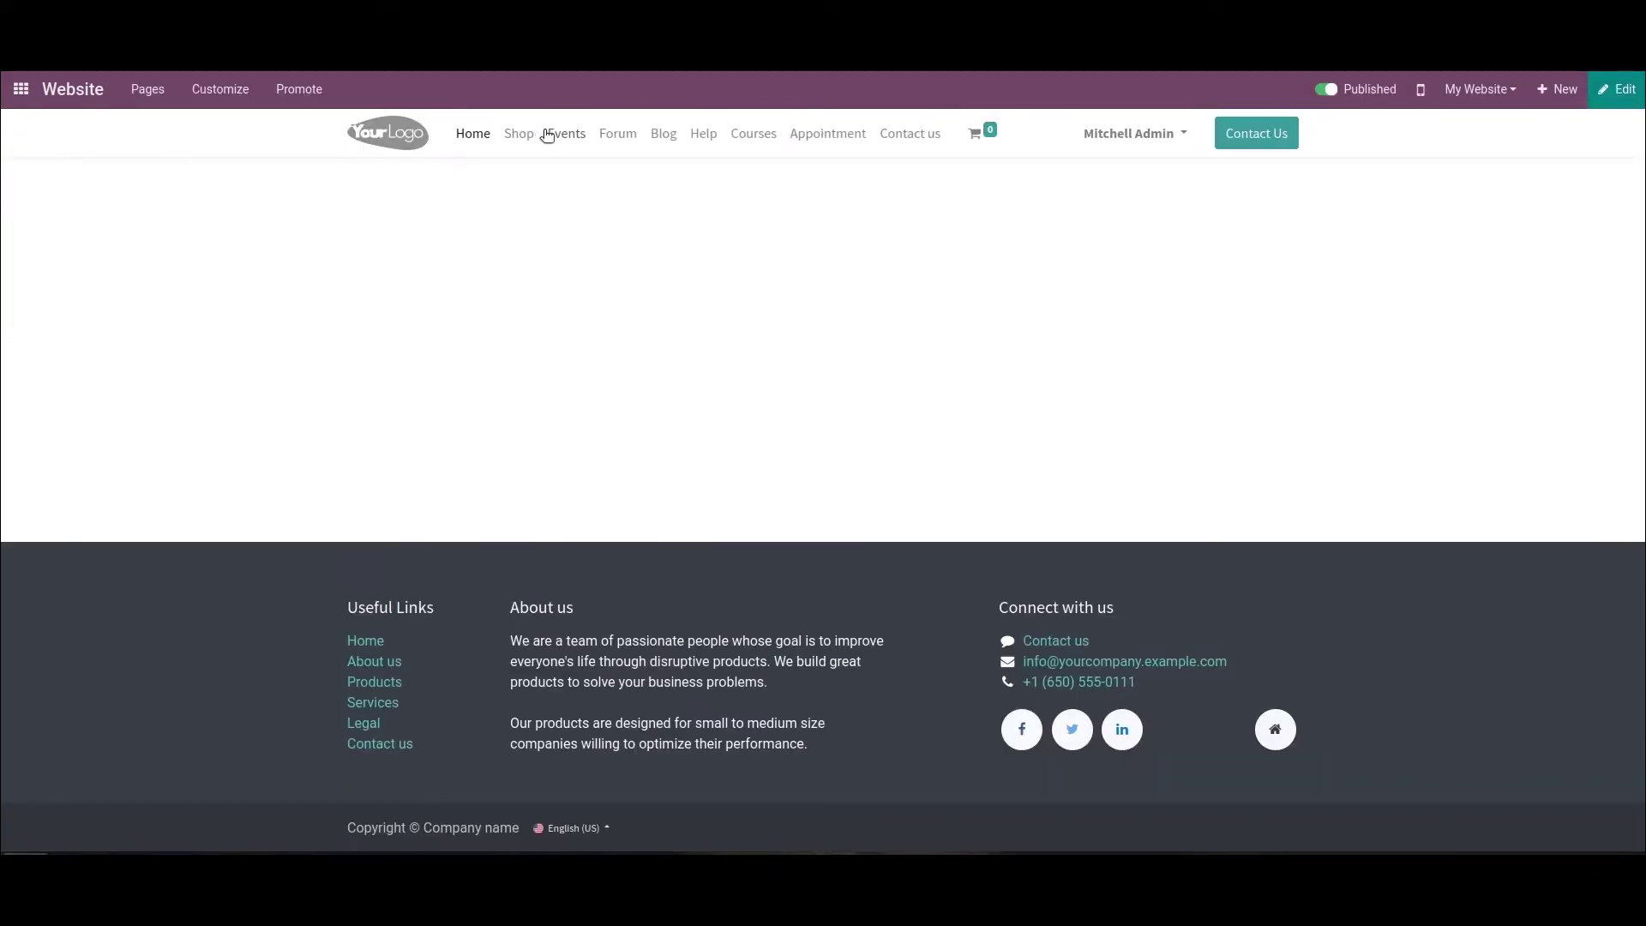
{"action": "left_click", "coordinate": [519, 135]}
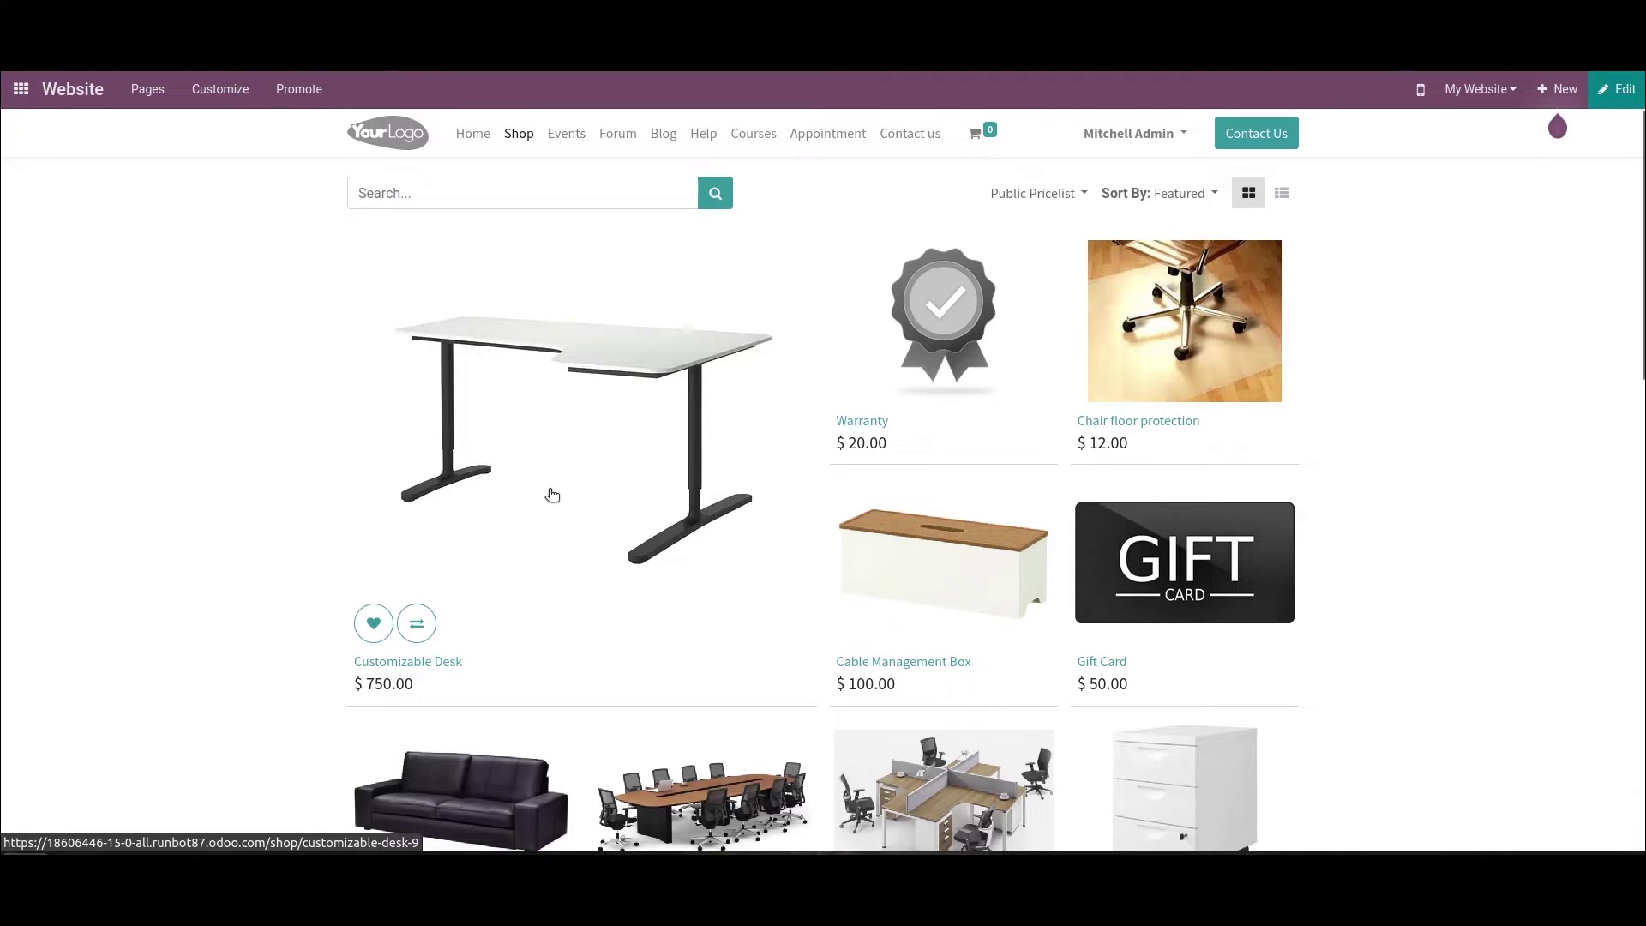
Step: Add Customizable Desk and Warranty to the comparison and open the Compare Products page
{"action": "left_click", "coordinate": [413, 623]}
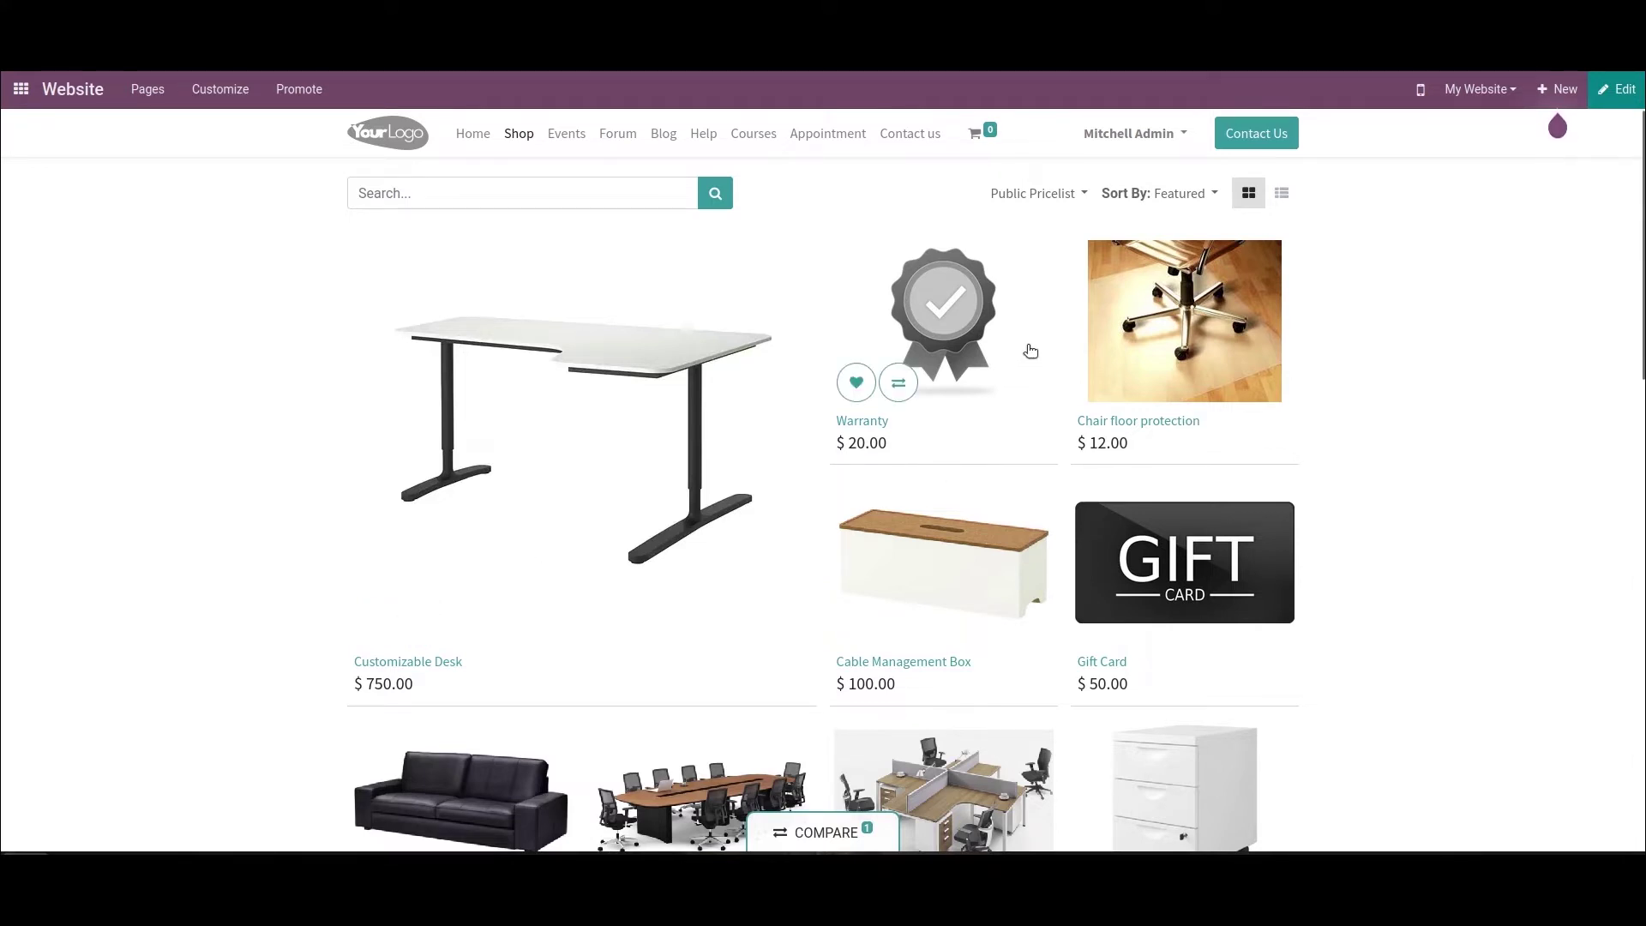
{"action": "left_click", "coordinate": [898, 382]}
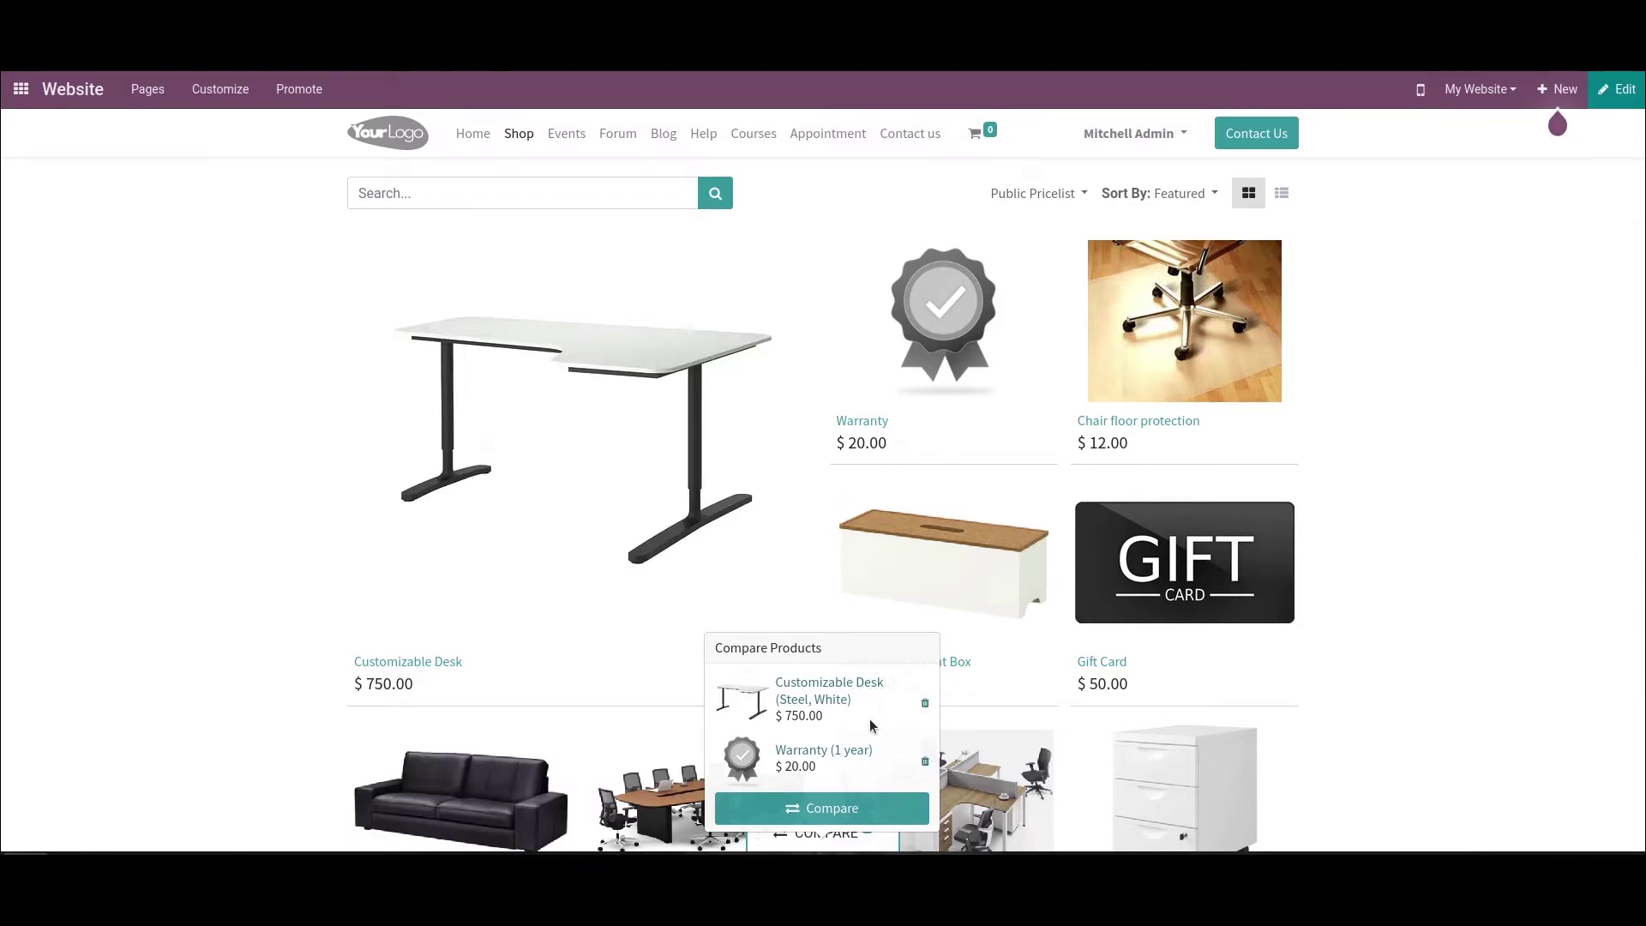
{"action": "left_click", "coordinate": [844, 809]}
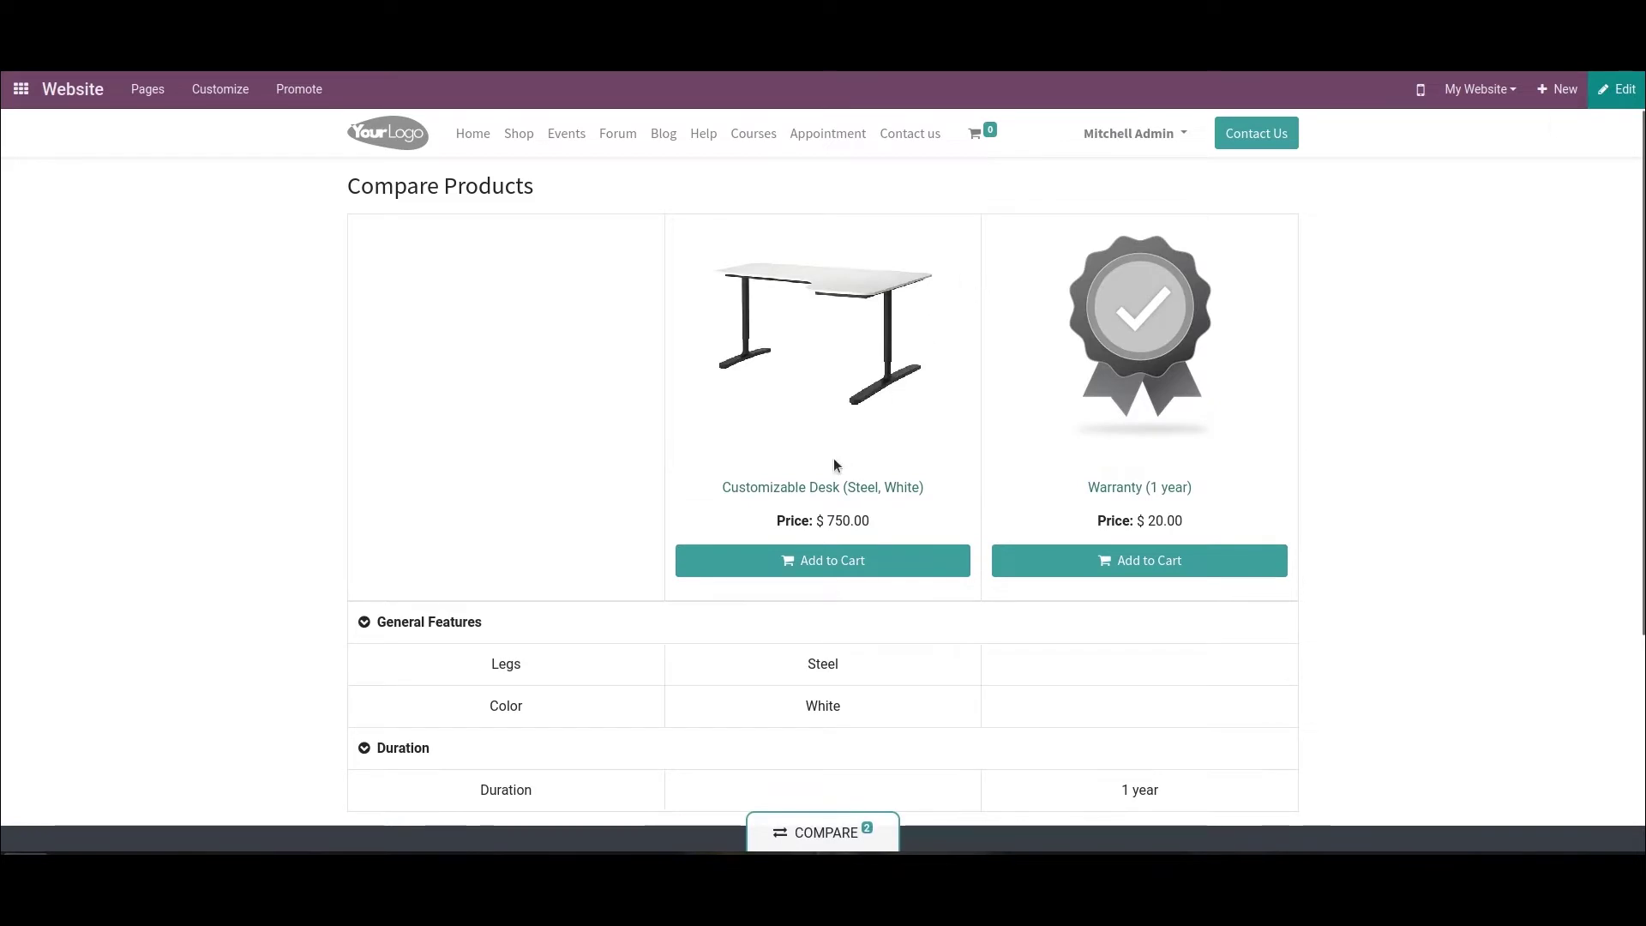
{"action": "scroll", "coordinate": [837, 464], "scroll_direction": "down", "scroll_amount": 3}
{"action": "scroll", "coordinate": [838, 464], "scroll_direction": "up", "scroll_amount": 2}
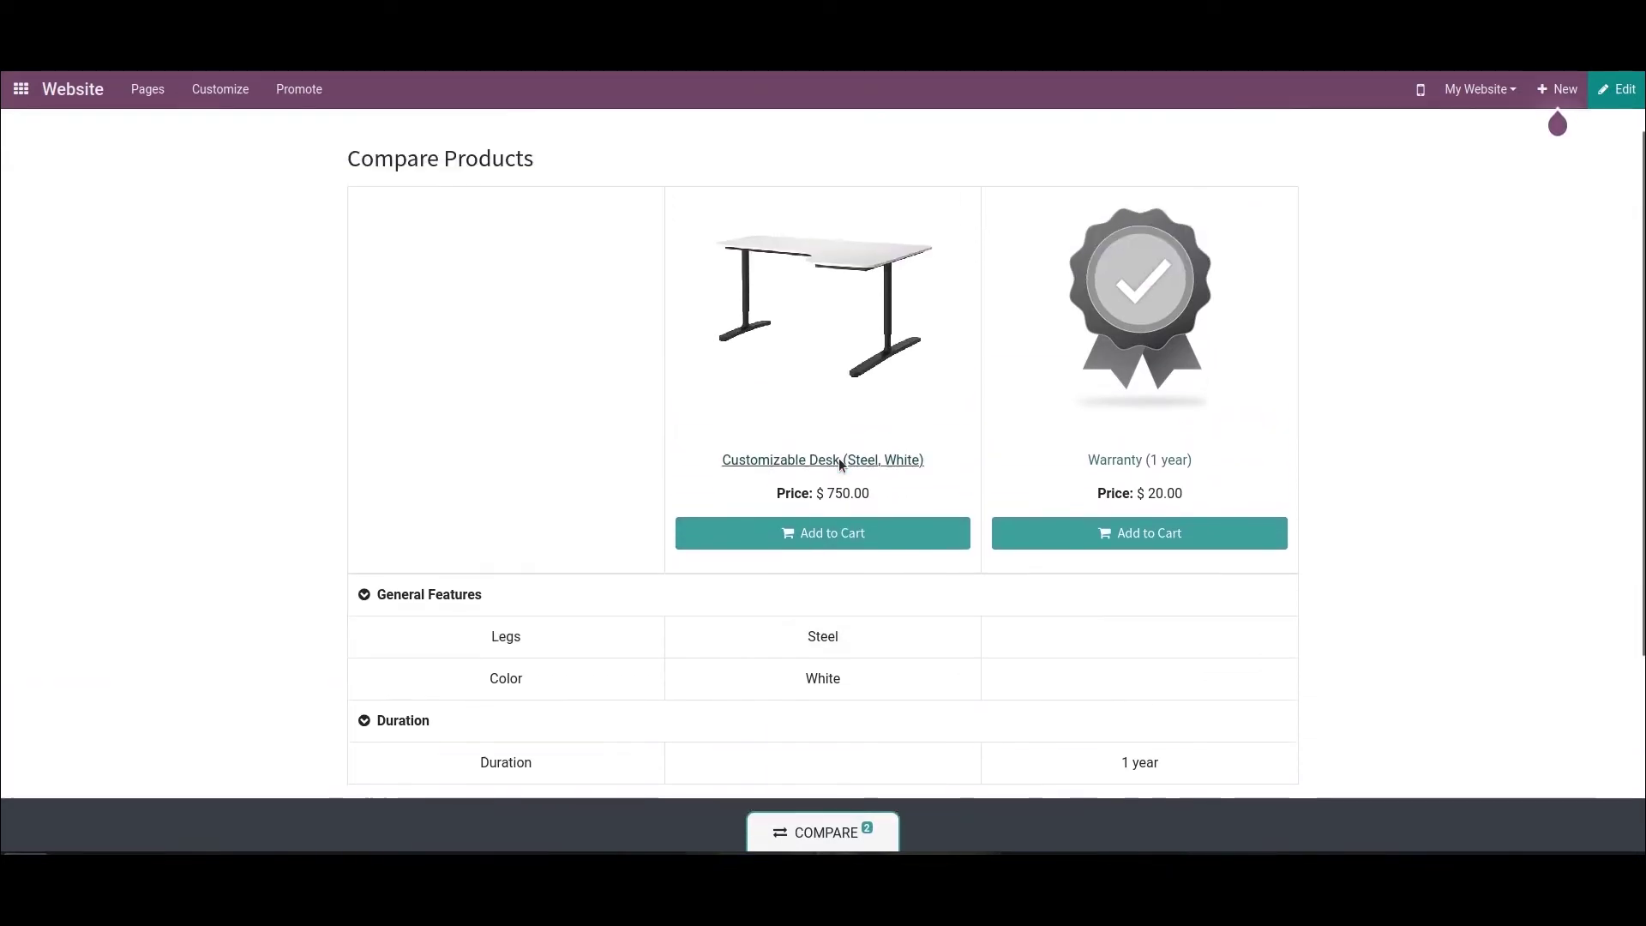
{"action": "scroll", "coordinate": [839, 464], "scroll_direction": "up", "scroll_amount": 1}
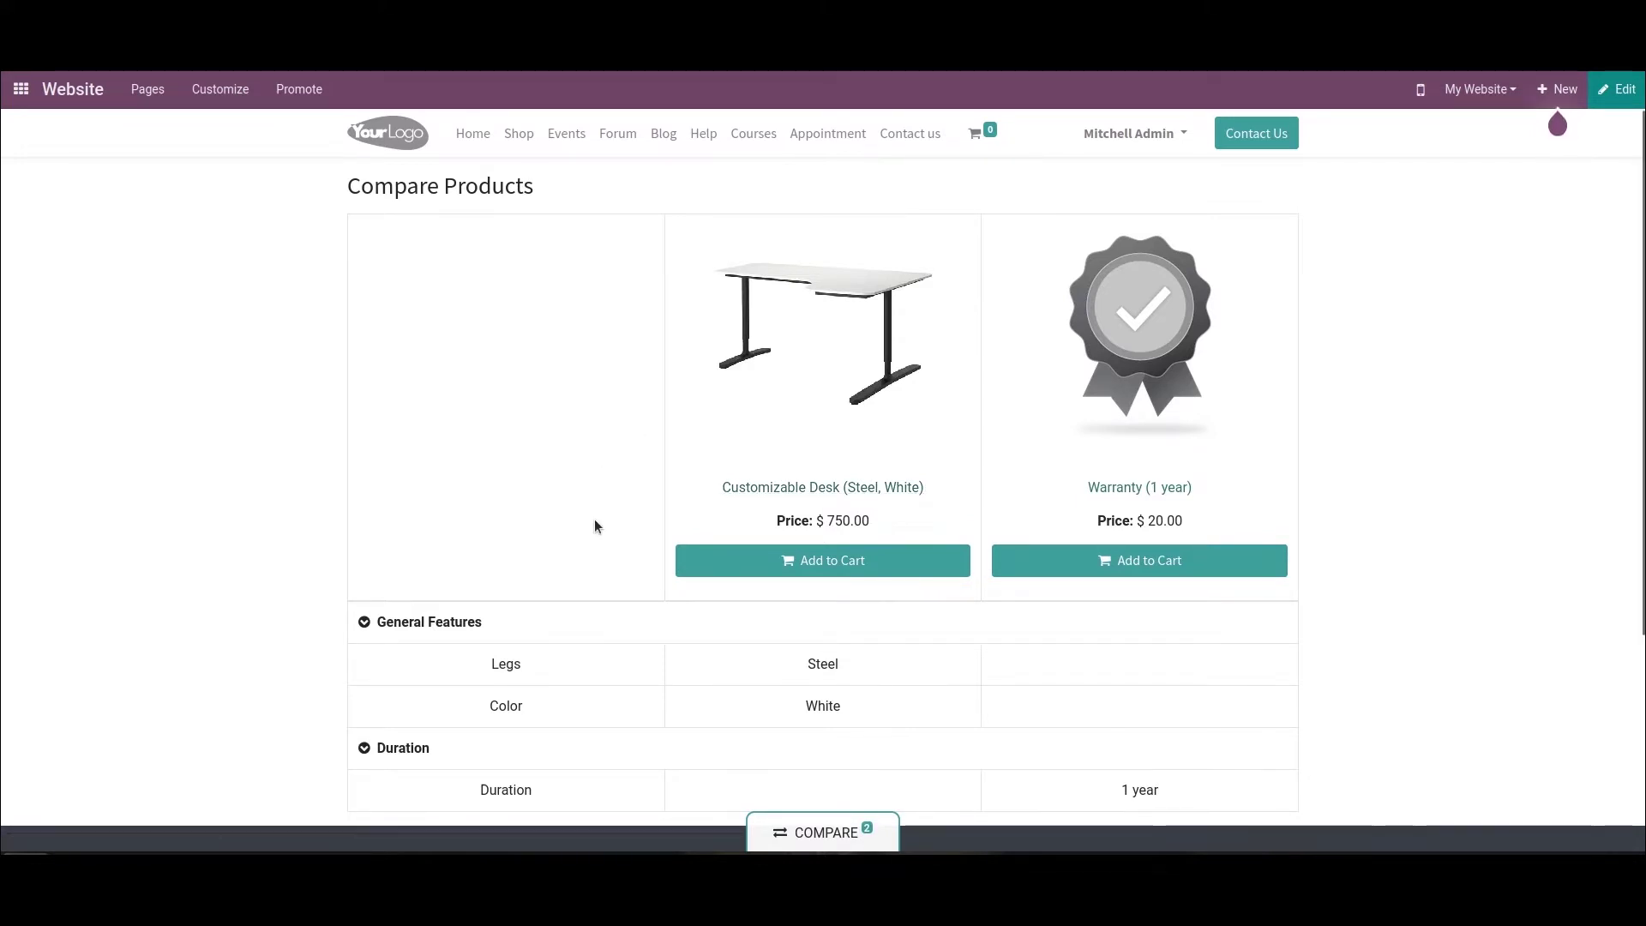
{"action": "scroll", "coordinate": [604, 527], "scroll_direction": "down", "scroll_amount": 3}
{"action": "scroll", "coordinate": [866, 428], "scroll_direction": "up", "scroll_amount": 3}
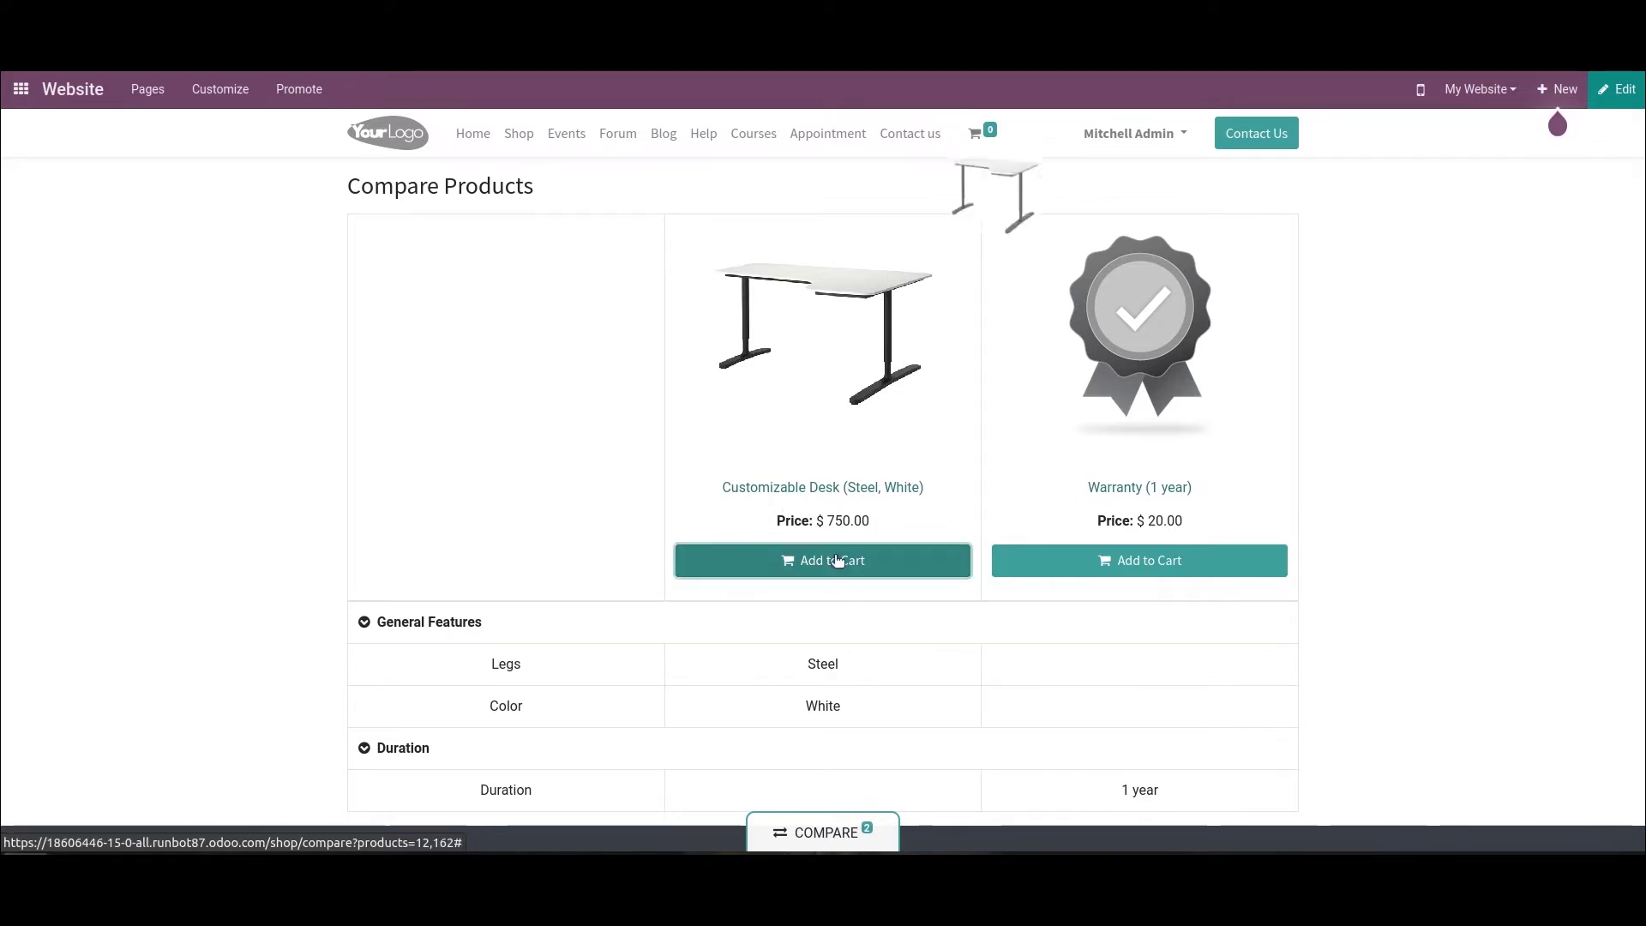
Step: Add the Customizable Desk to the cart, view the cart, then go back
{"action": "left_click", "coordinate": [839, 561]}
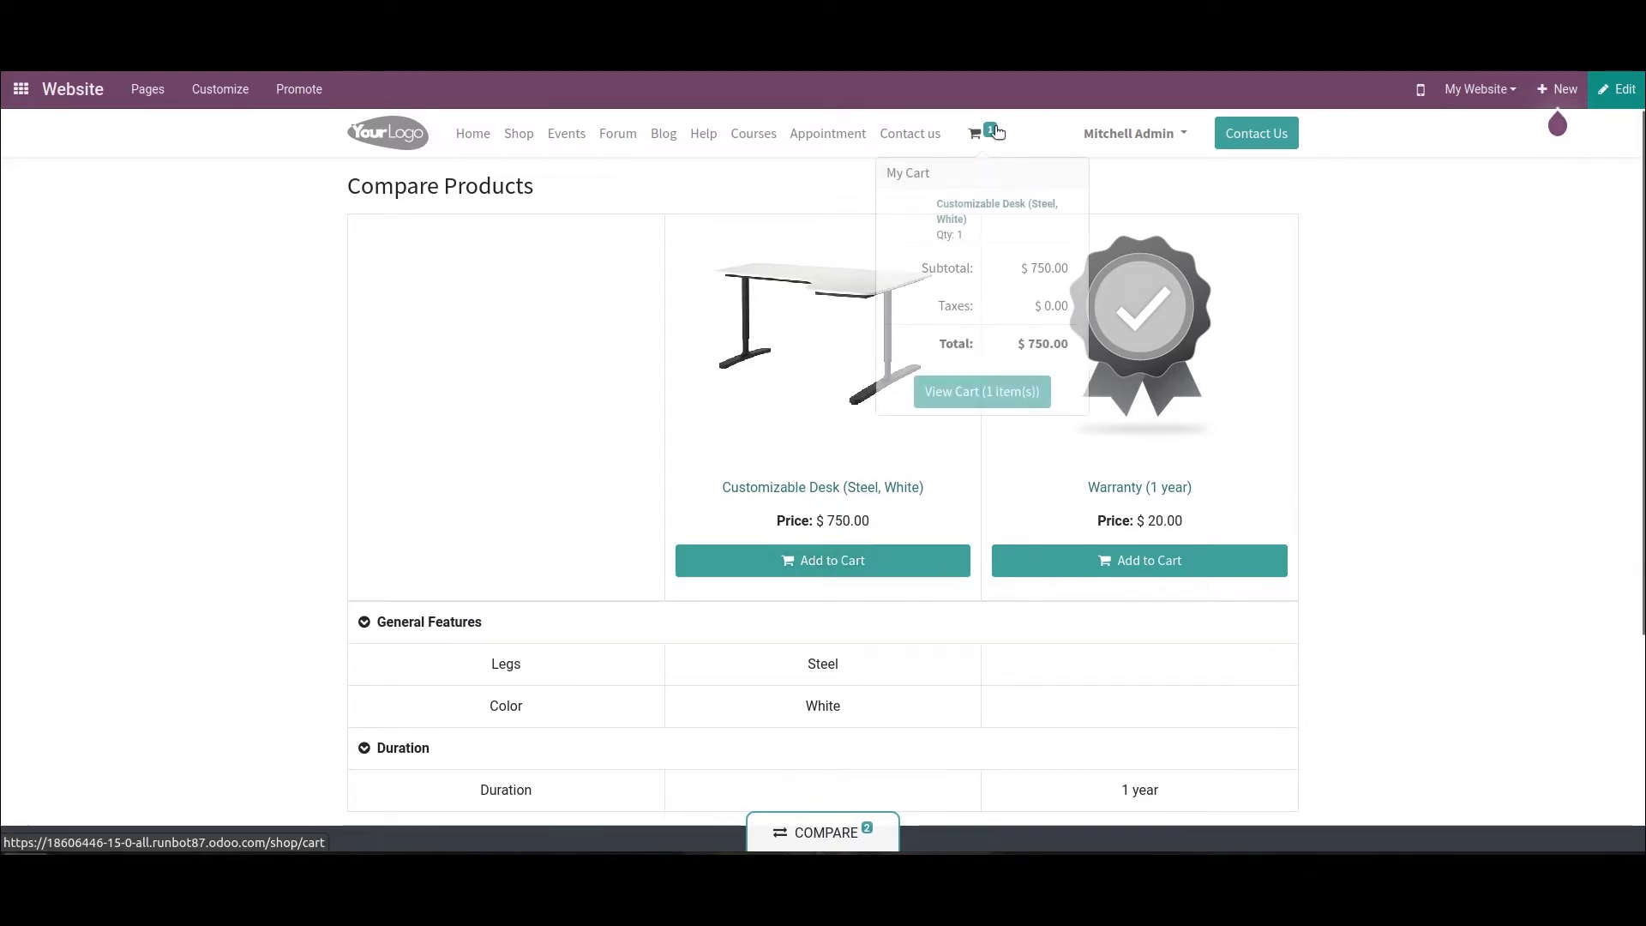
{"action": "left_click", "coordinate": [1005, 124]}
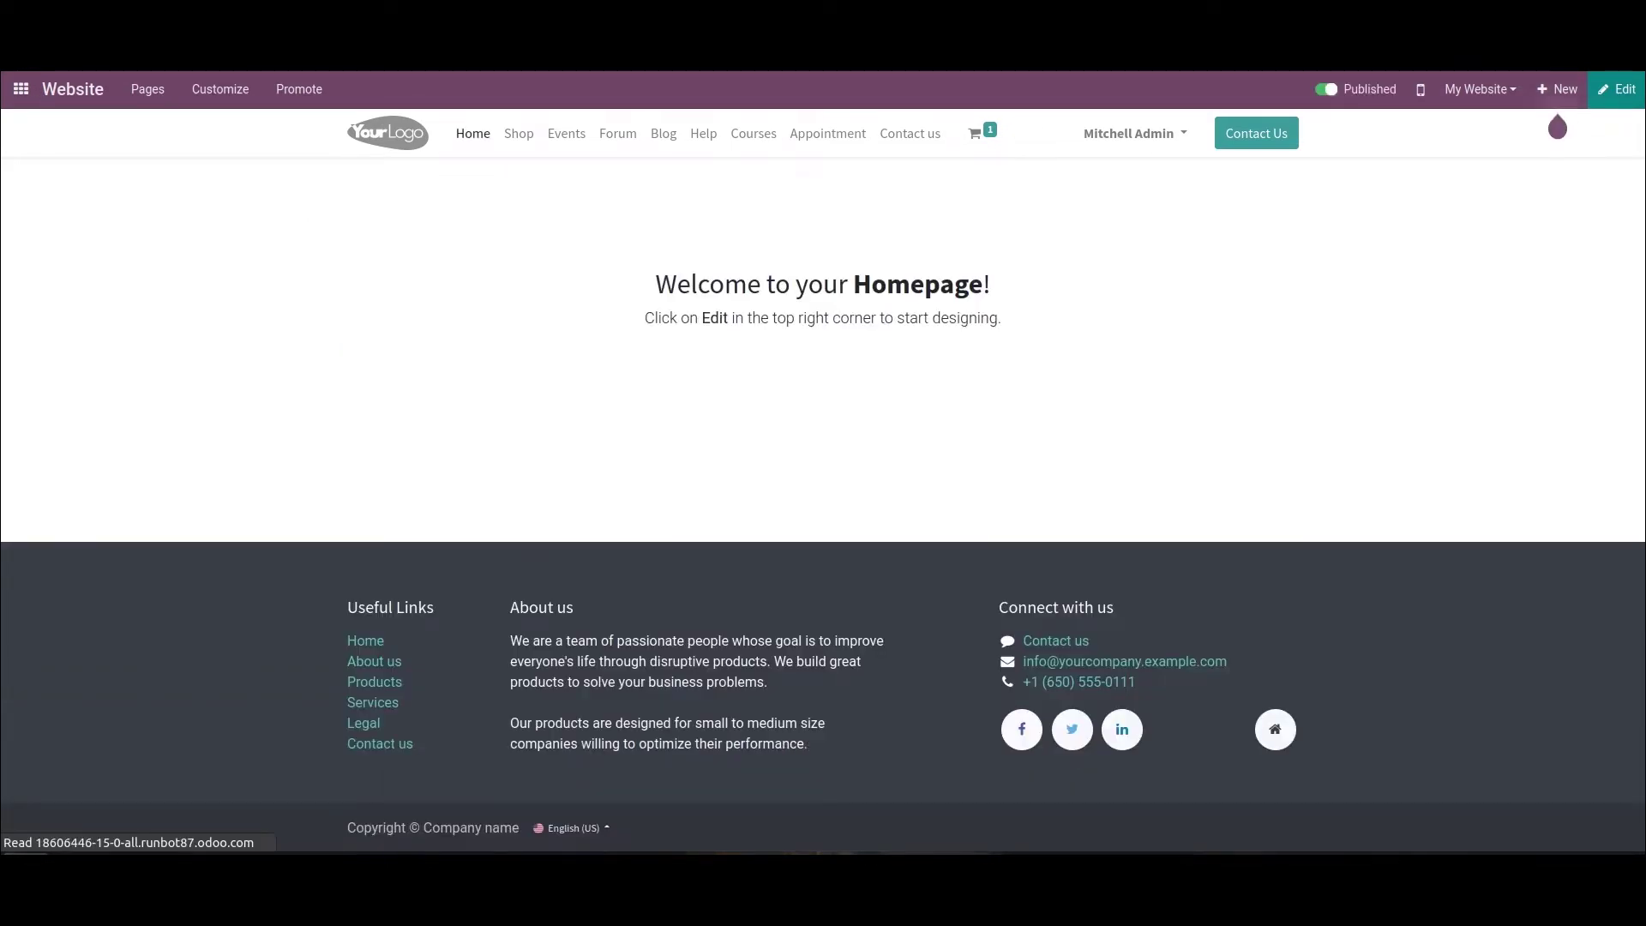
{"action": "key", "text": "alt+Left"}
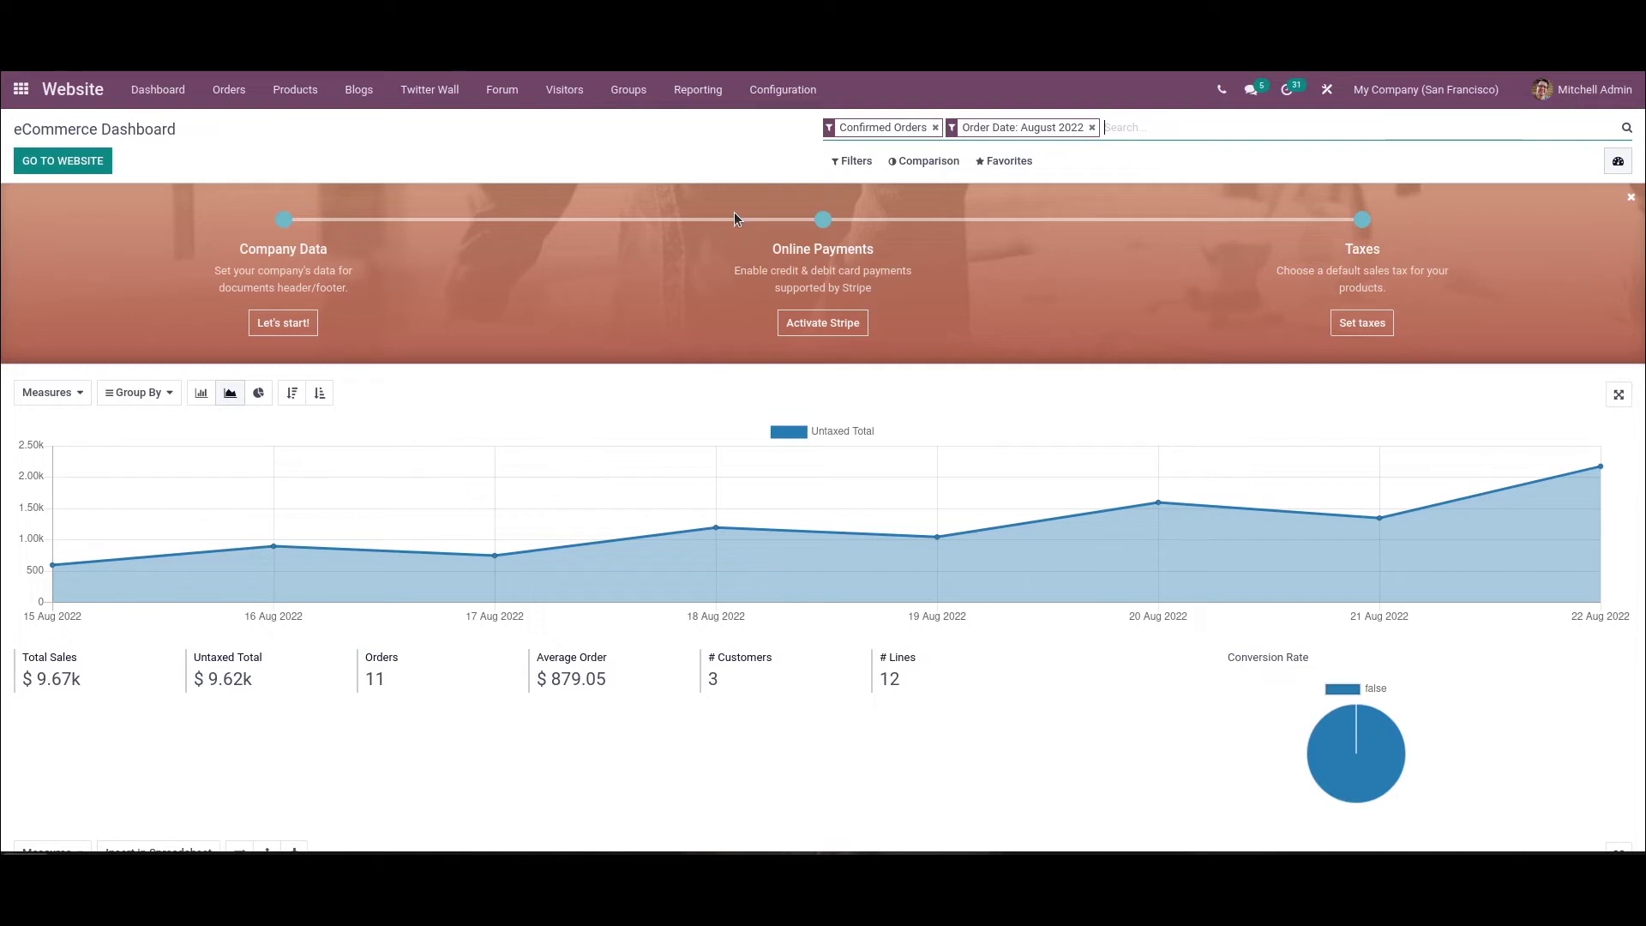
Step: Open Configuration > Settings and scroll to the Products section showing Wishlists and Product Comparison Tool
{"action": "left_click", "coordinate": [781, 86]}
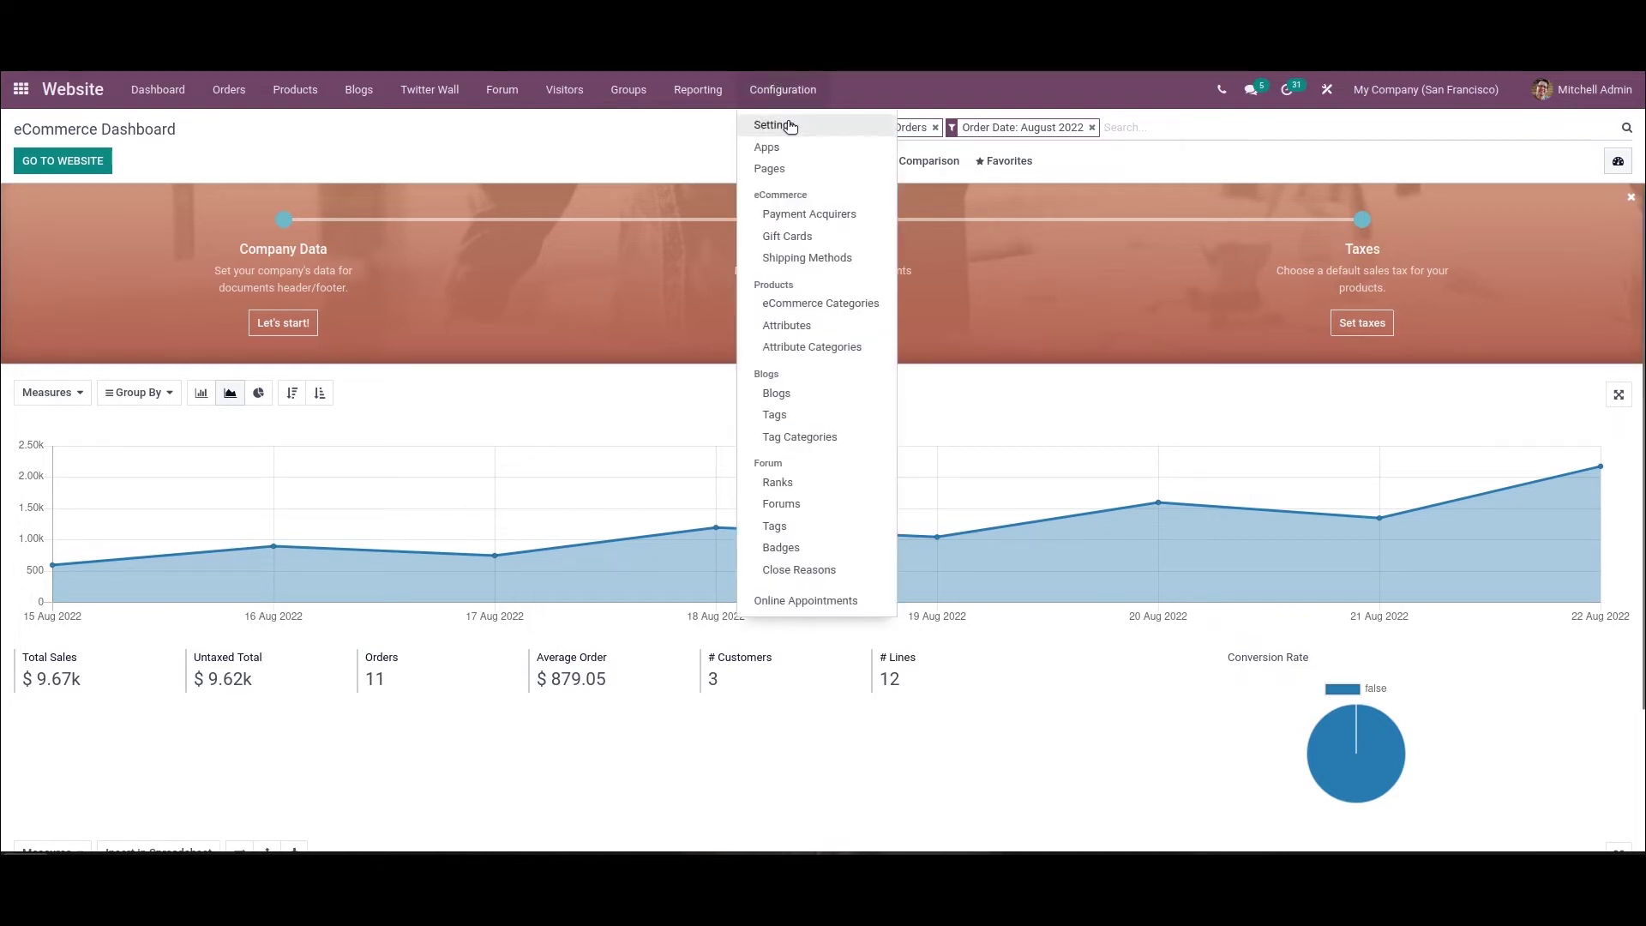
{"action": "left_click", "coordinate": [790, 131]}
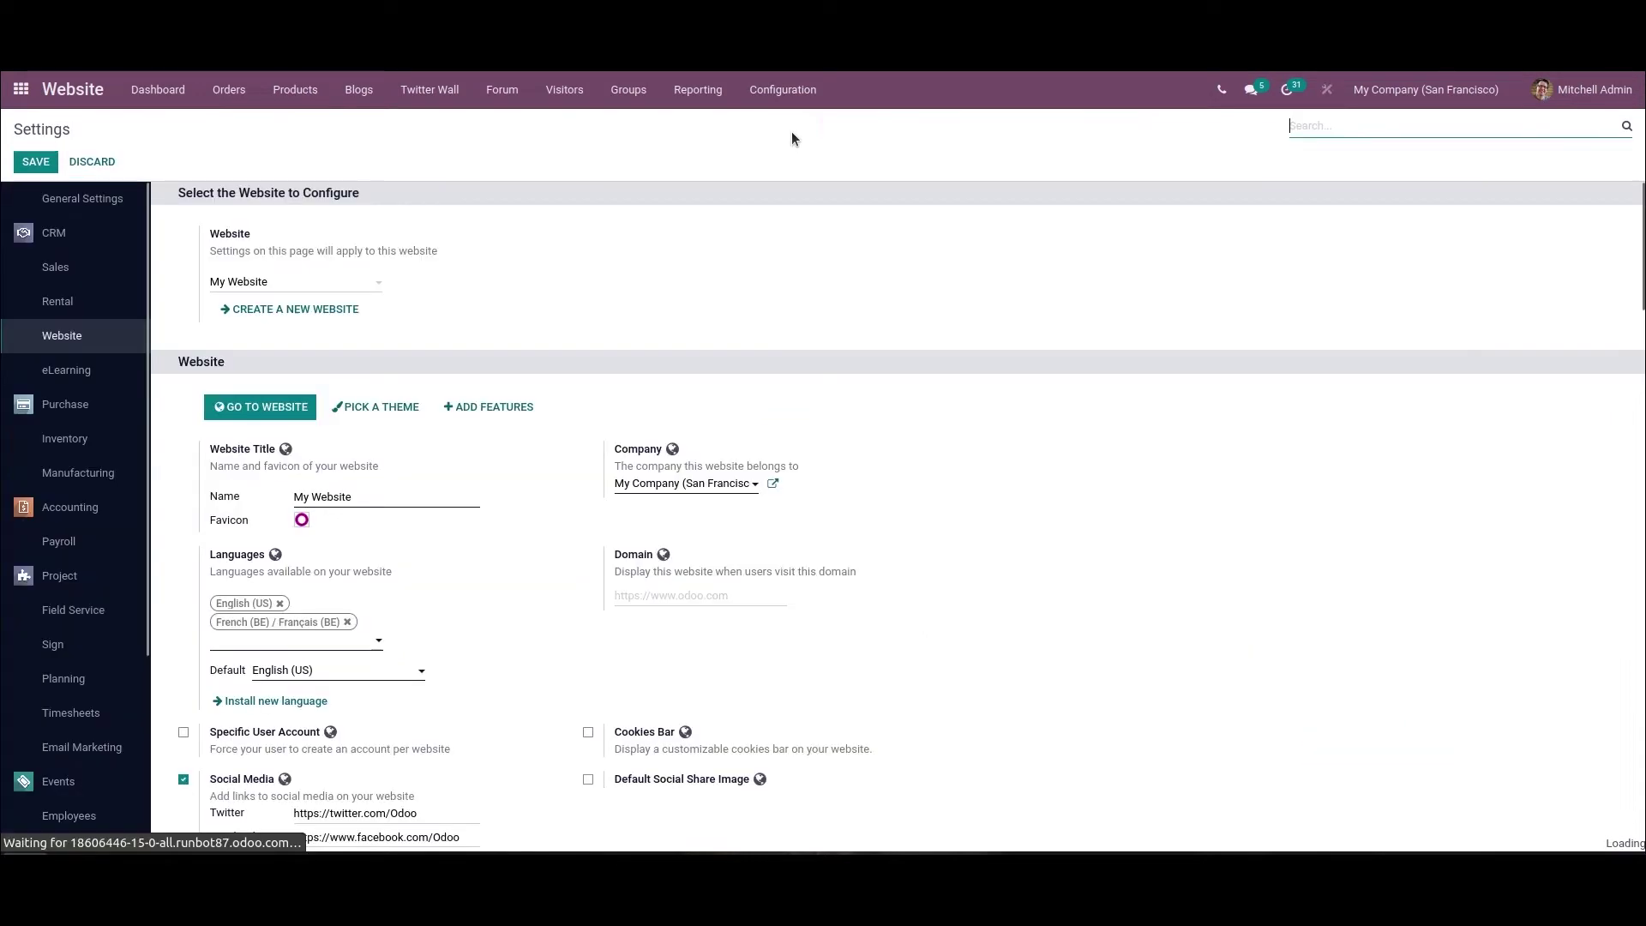
{"action": "scroll", "coordinate": [686, 515], "scroll_direction": "down", "scroll_amount": 7}
{"action": "scroll", "coordinate": [642, 528], "scroll_direction": "up", "scroll_amount": 5}
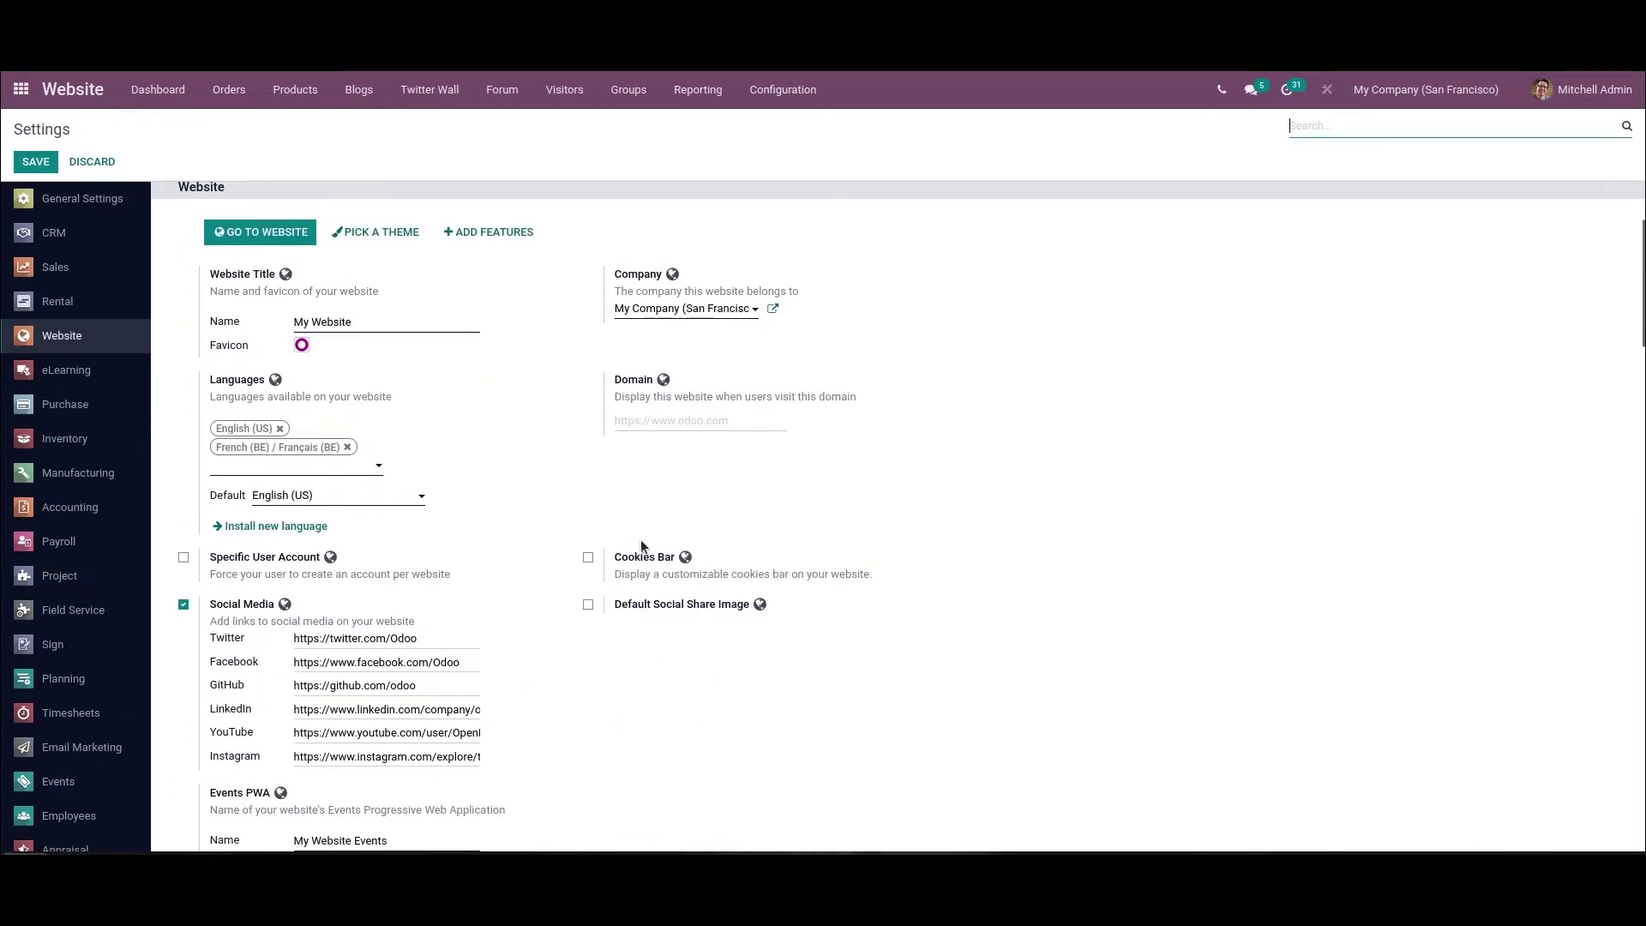
{"action": "scroll", "coordinate": [640, 541], "scroll_direction": "down", "scroll_amount": 10}
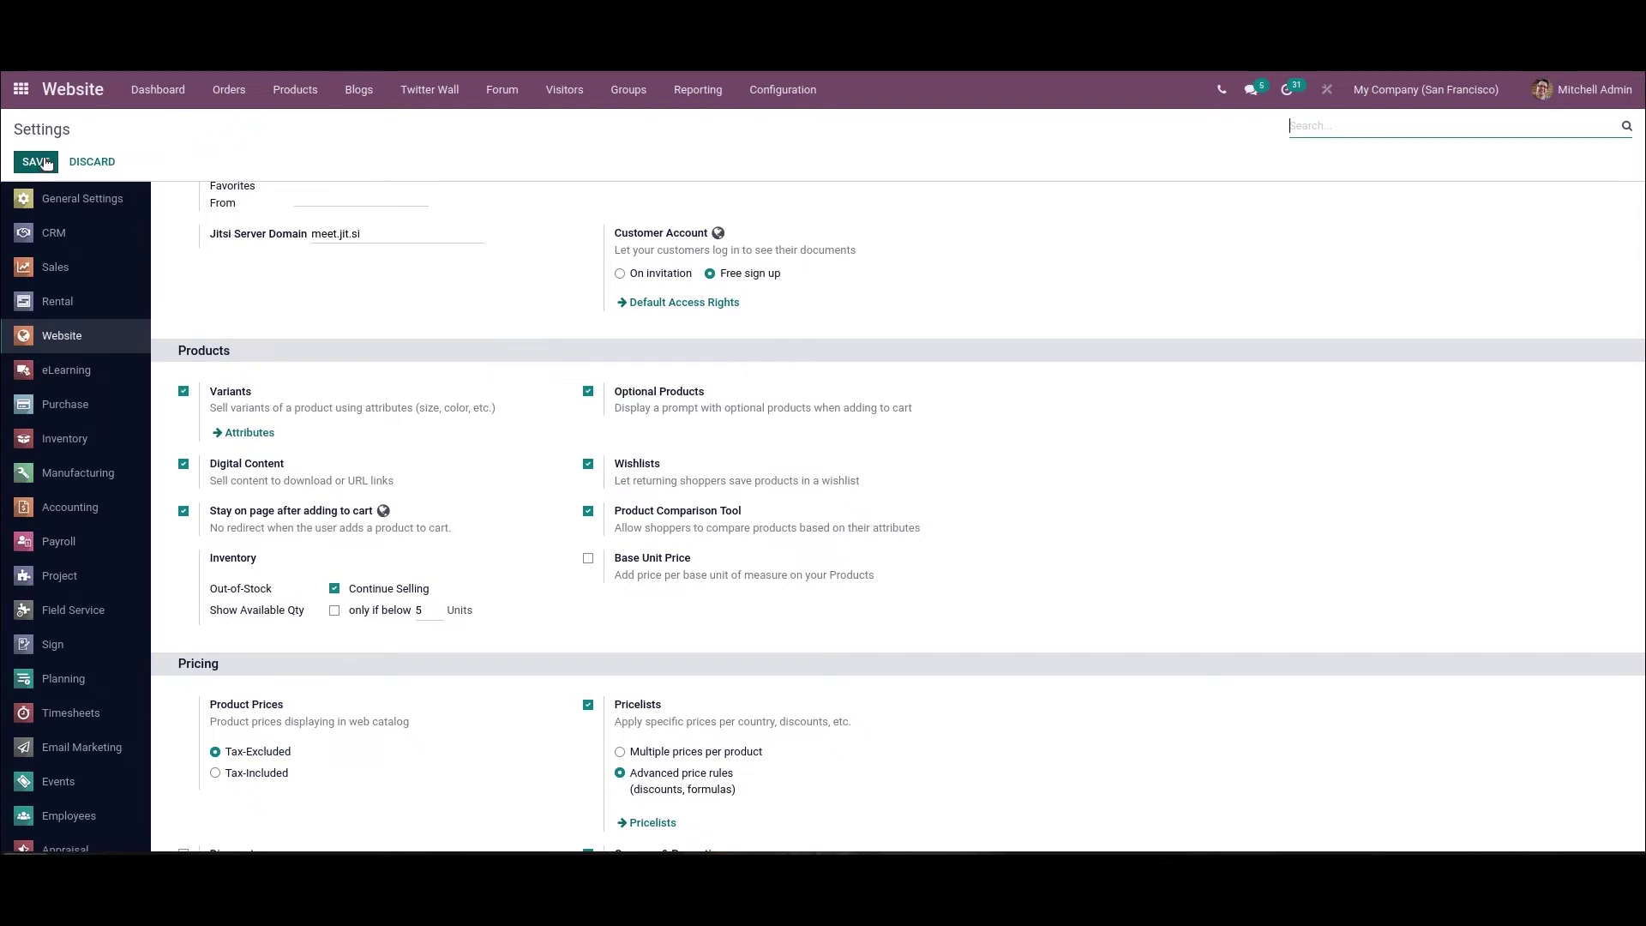
{"action": "left_click", "coordinate": [146, 91]}
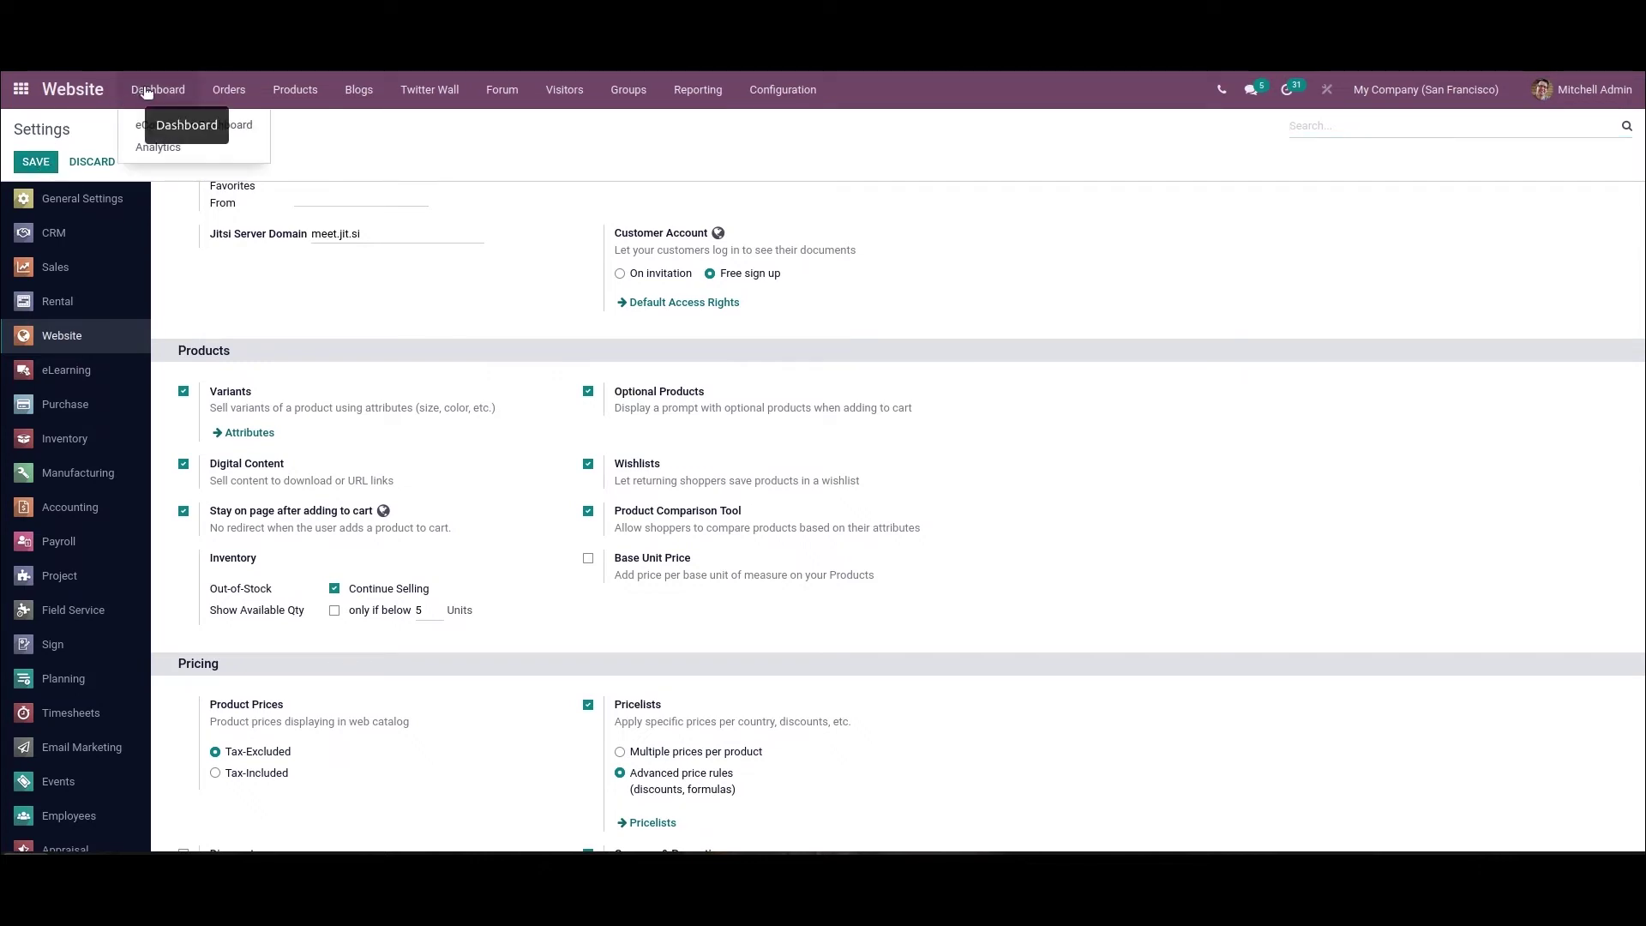
Step: Open the eCommerce Dashboard and go from it to the live website homepage
{"action": "left_click", "coordinate": [172, 129]}
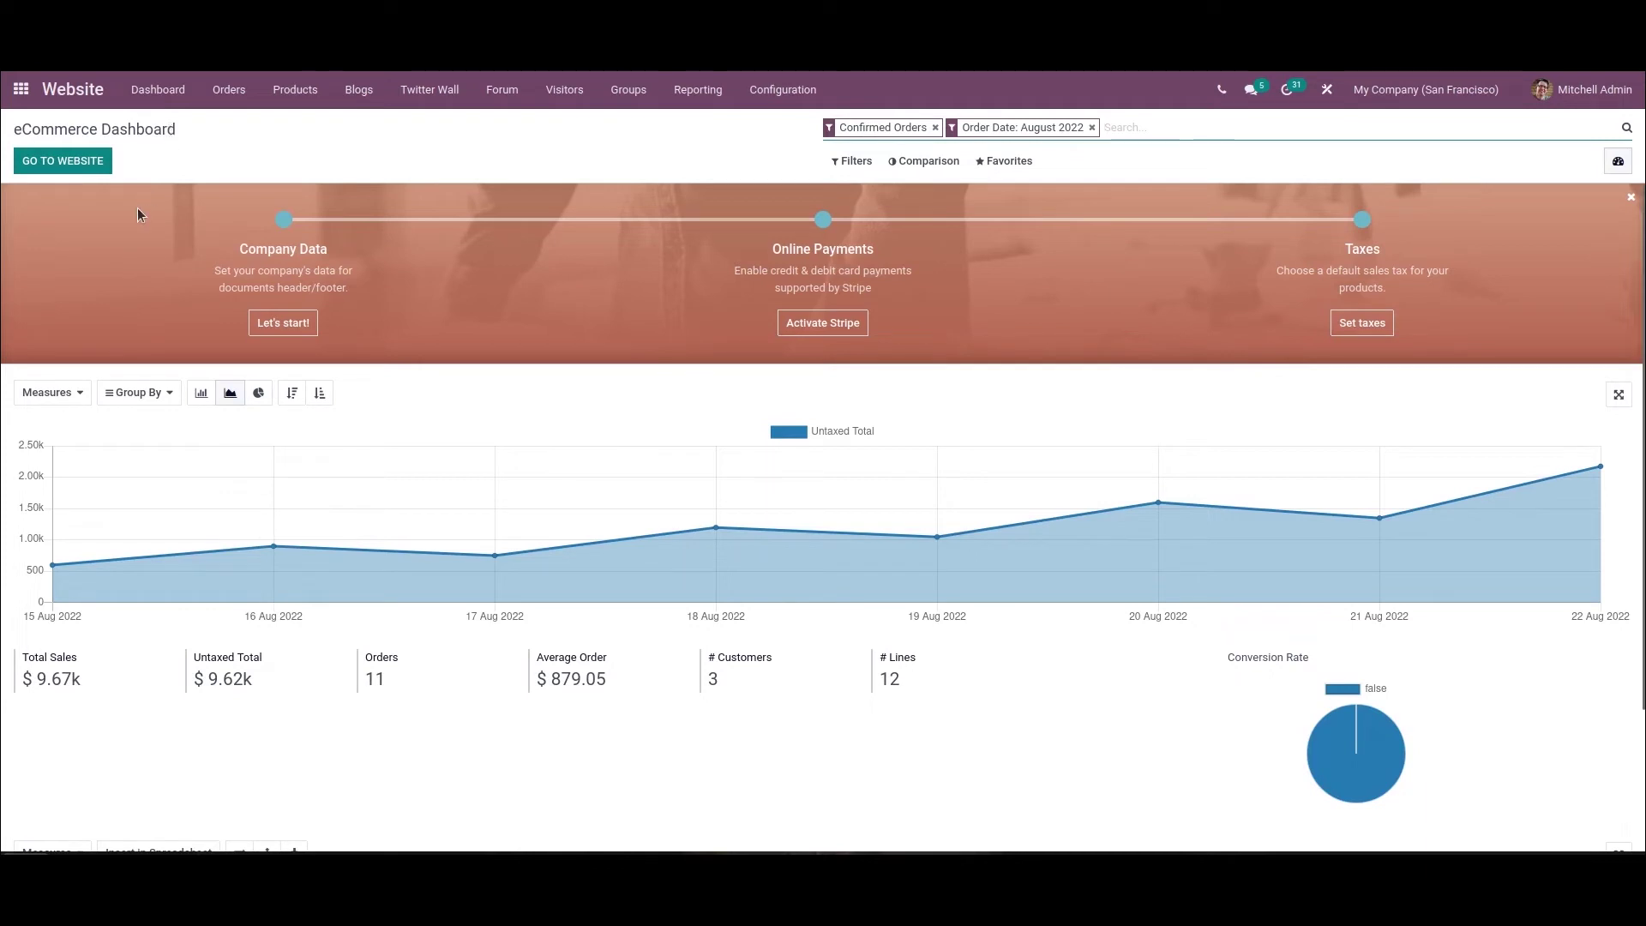
{"action": "left_click", "coordinate": [44, 159]}
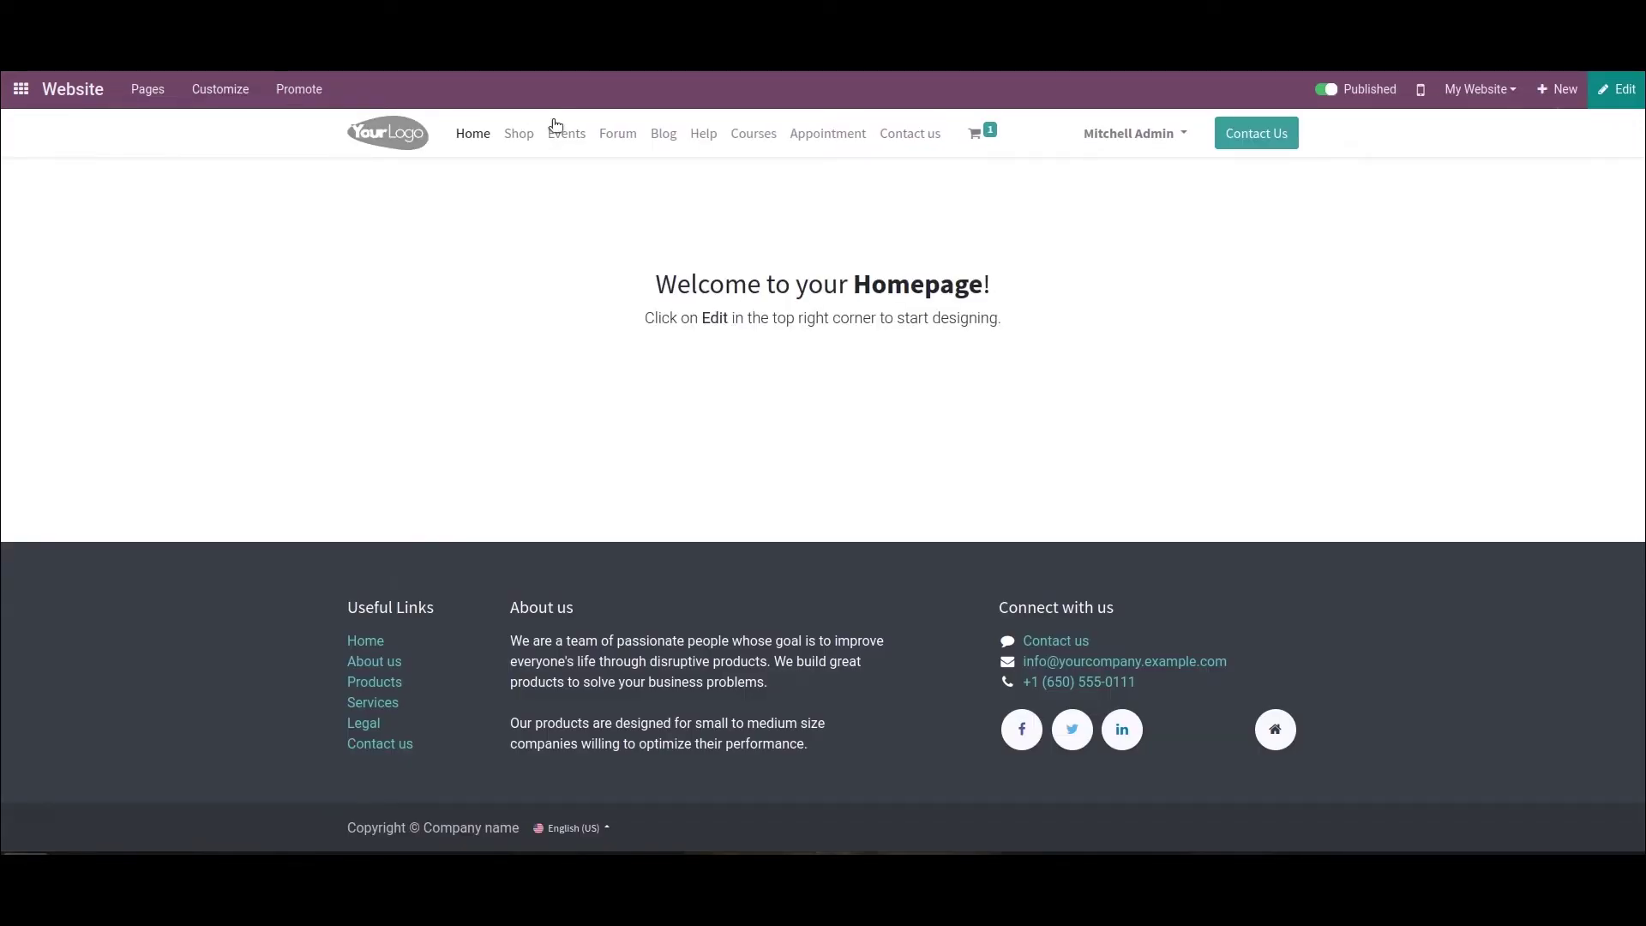
Step: Add the Cable Management Box to the wishlist from the Shop listing
{"action": "left_click", "coordinate": [522, 136]}
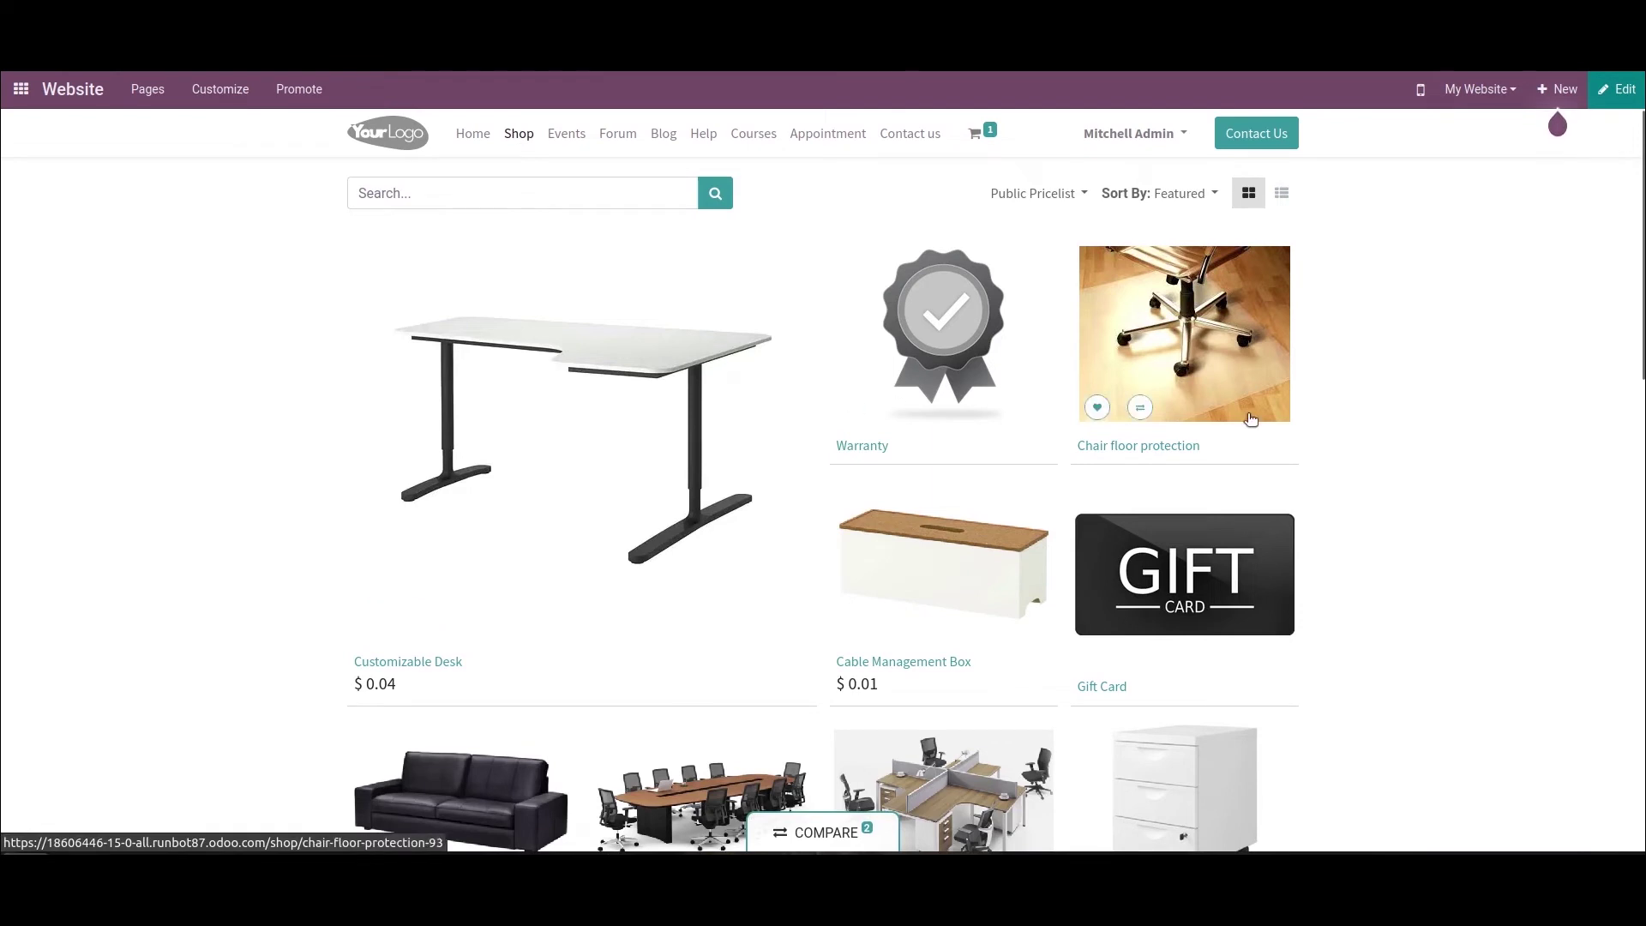
{"action": "mouse_move", "coordinate": [916, 391]}
{"action": "mouse_move", "coordinate": [1132, 630]}
{"action": "mouse_move", "coordinate": [899, 626]}
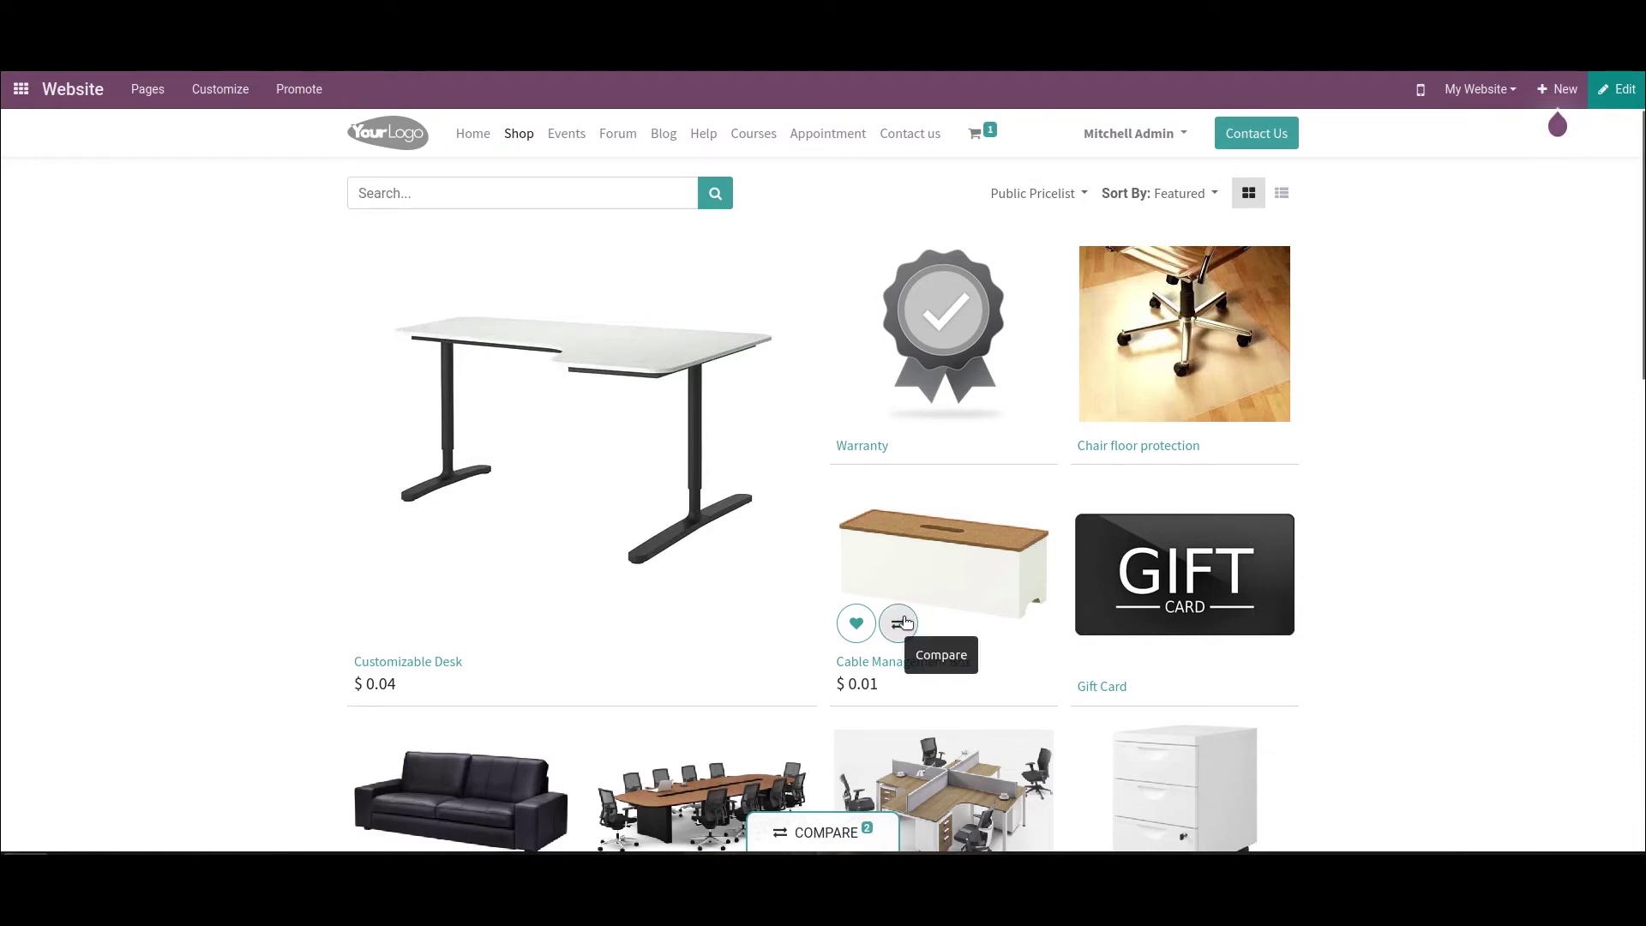
{"action": "left_click", "coordinate": [856, 626]}
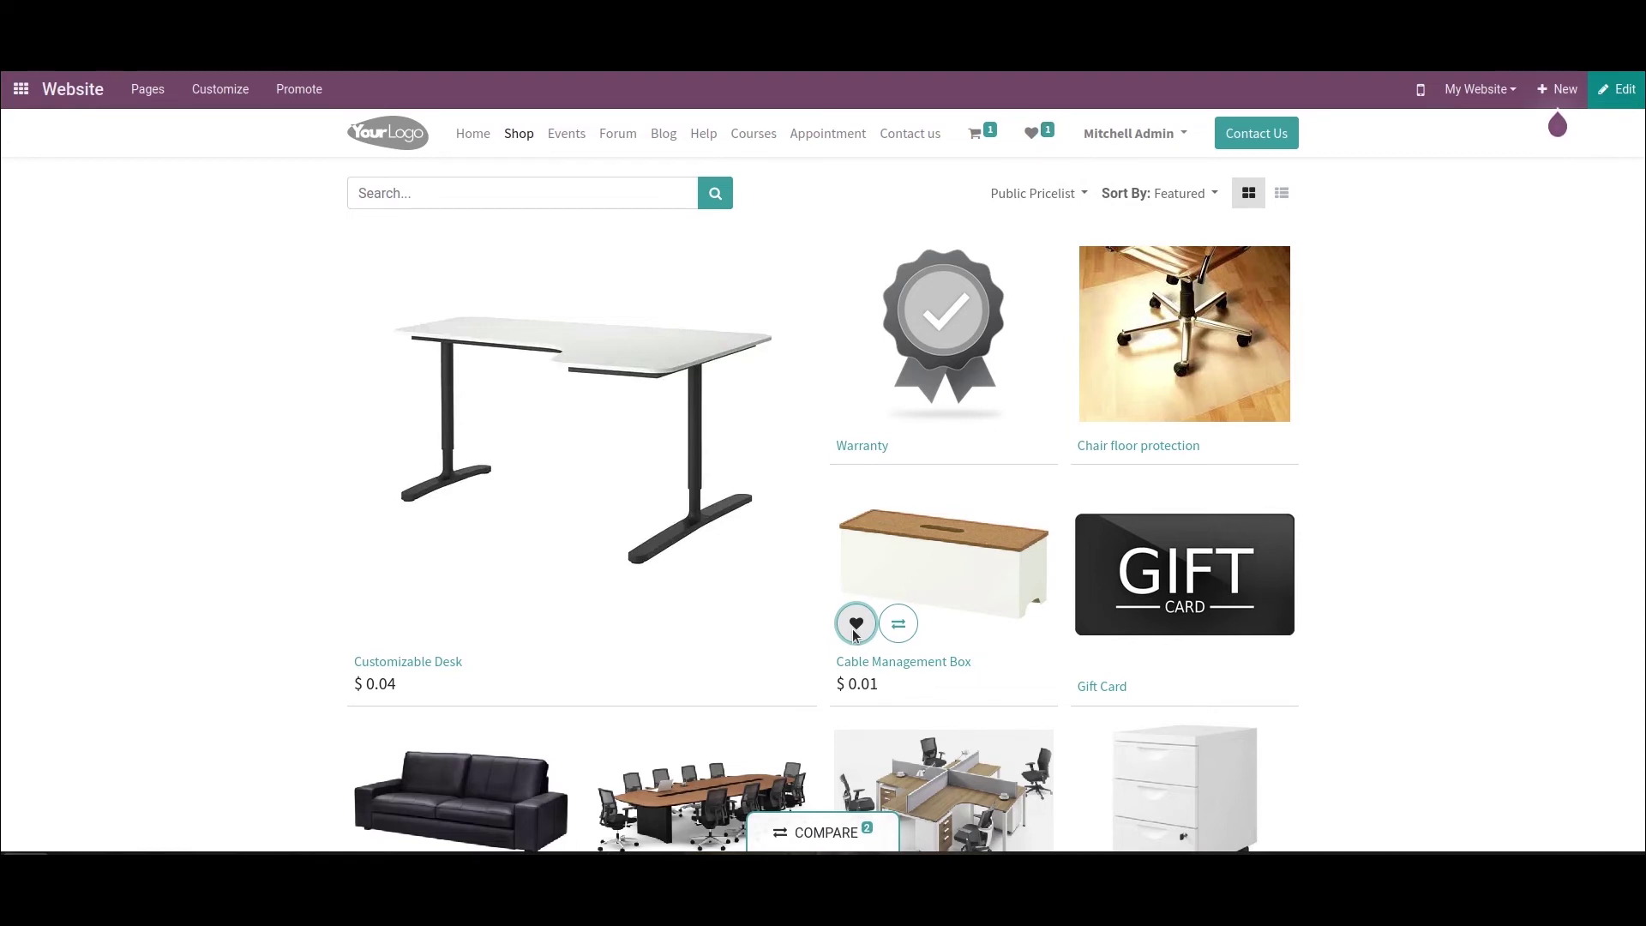
{"action": "left_click", "coordinate": [1045, 131]}
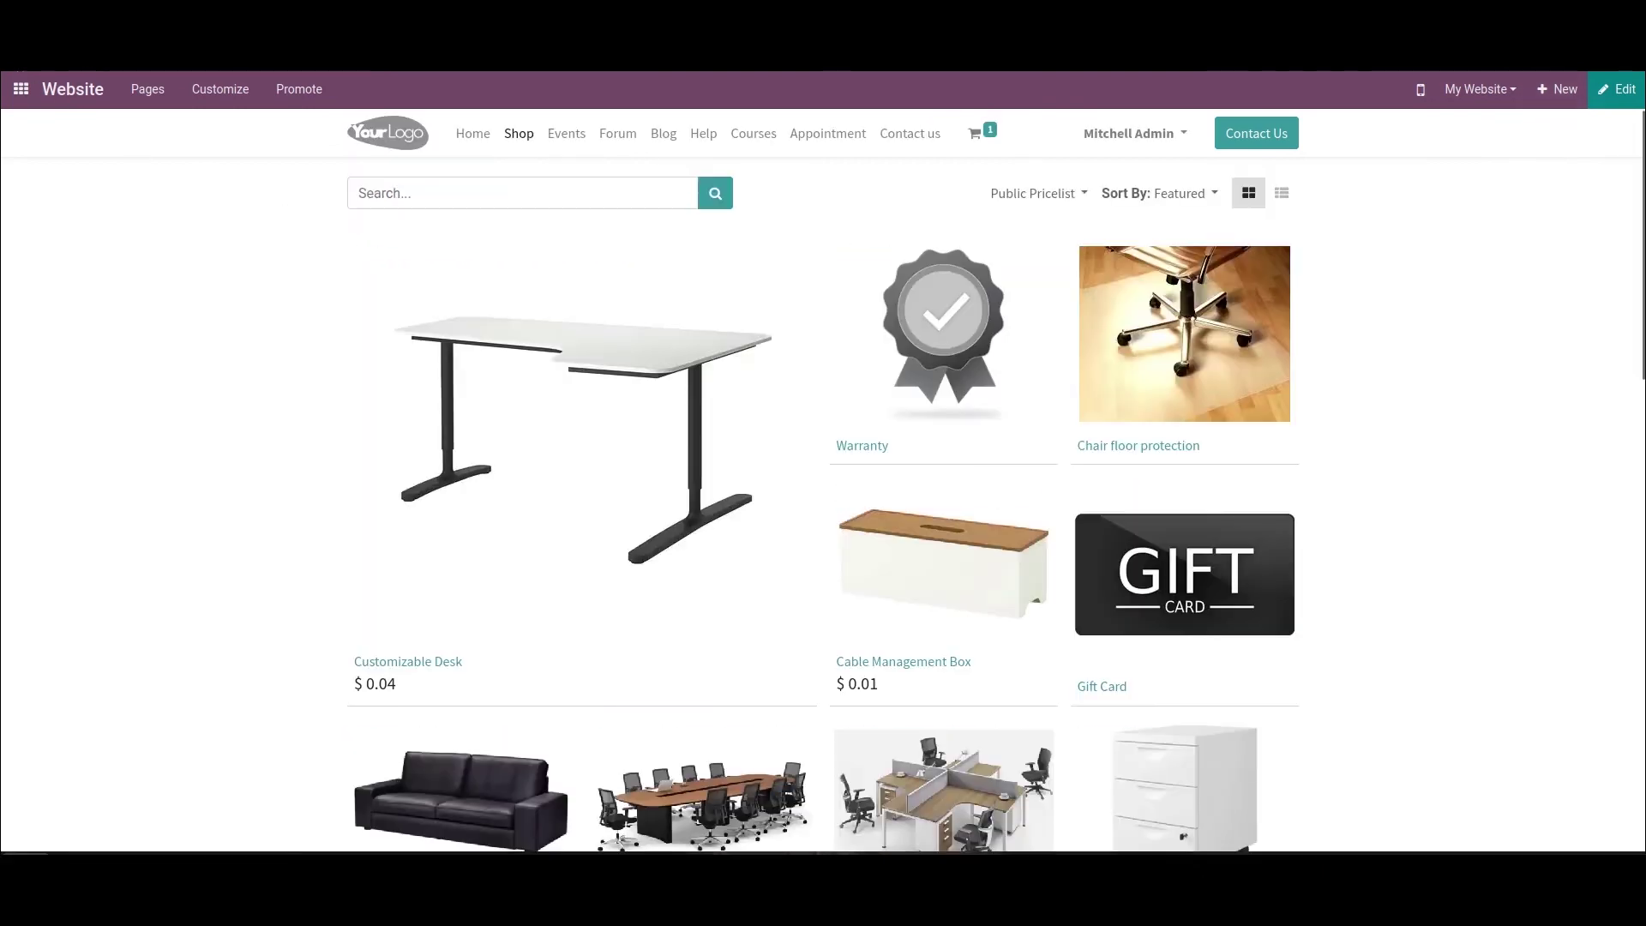
Step: Go back to the website homepage and return to the backend eCommerce area
{"action": "left_click", "coordinate": [25, 60]}
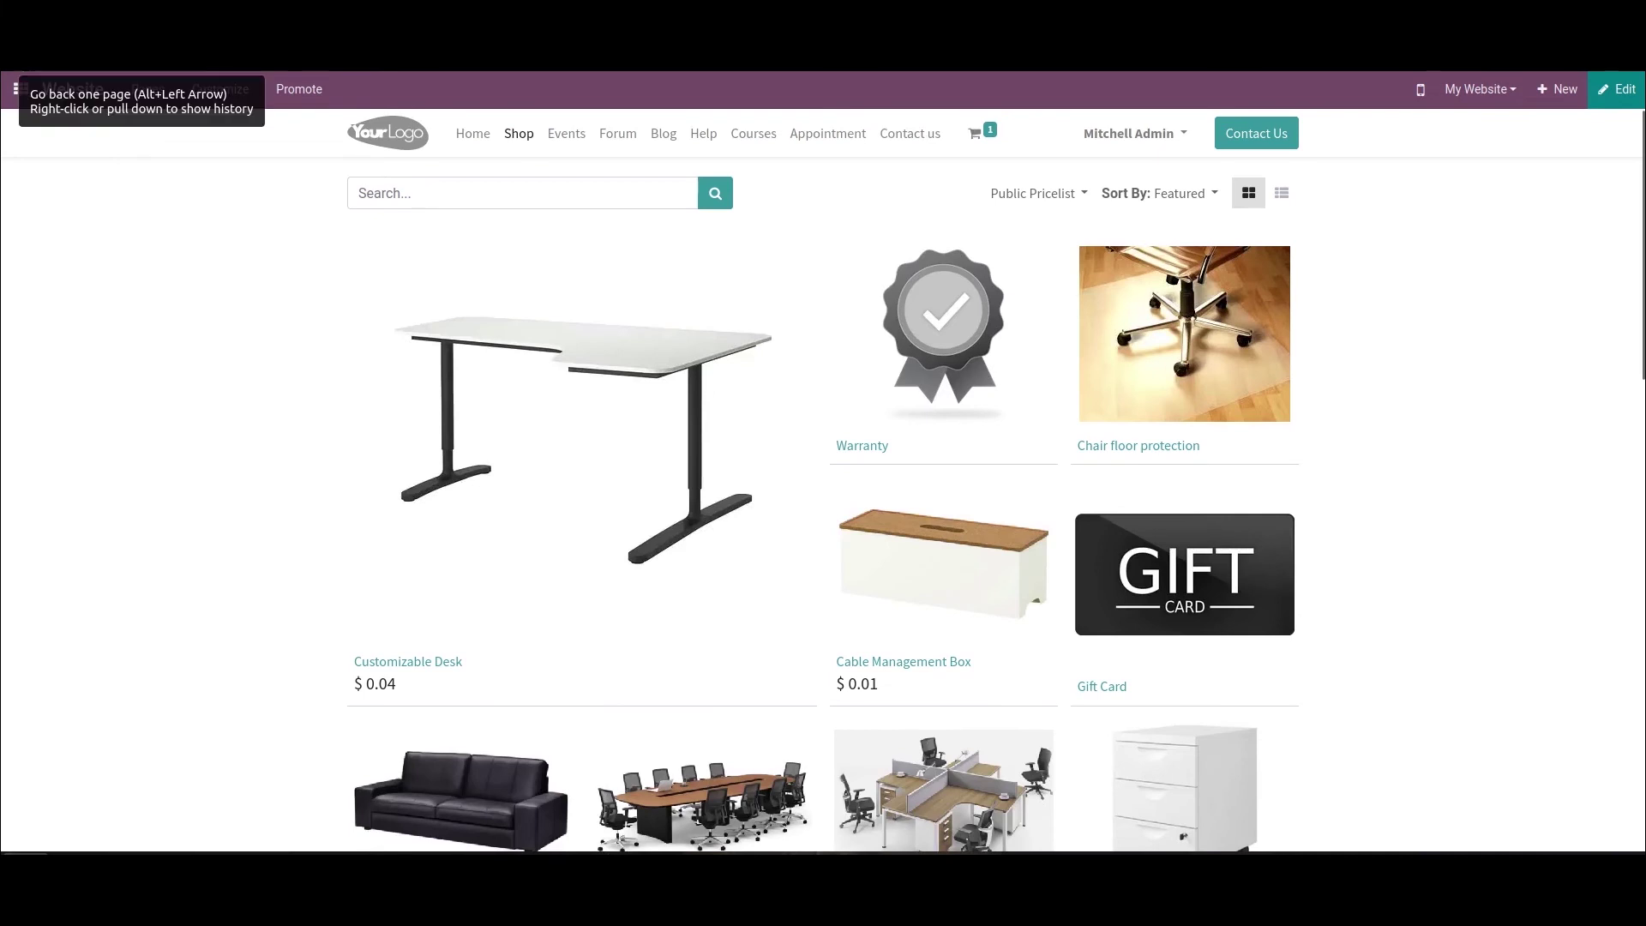
{"action": "key", "text": "alt+Left"}
{"action": "left_click", "coordinate": [20, 88]}
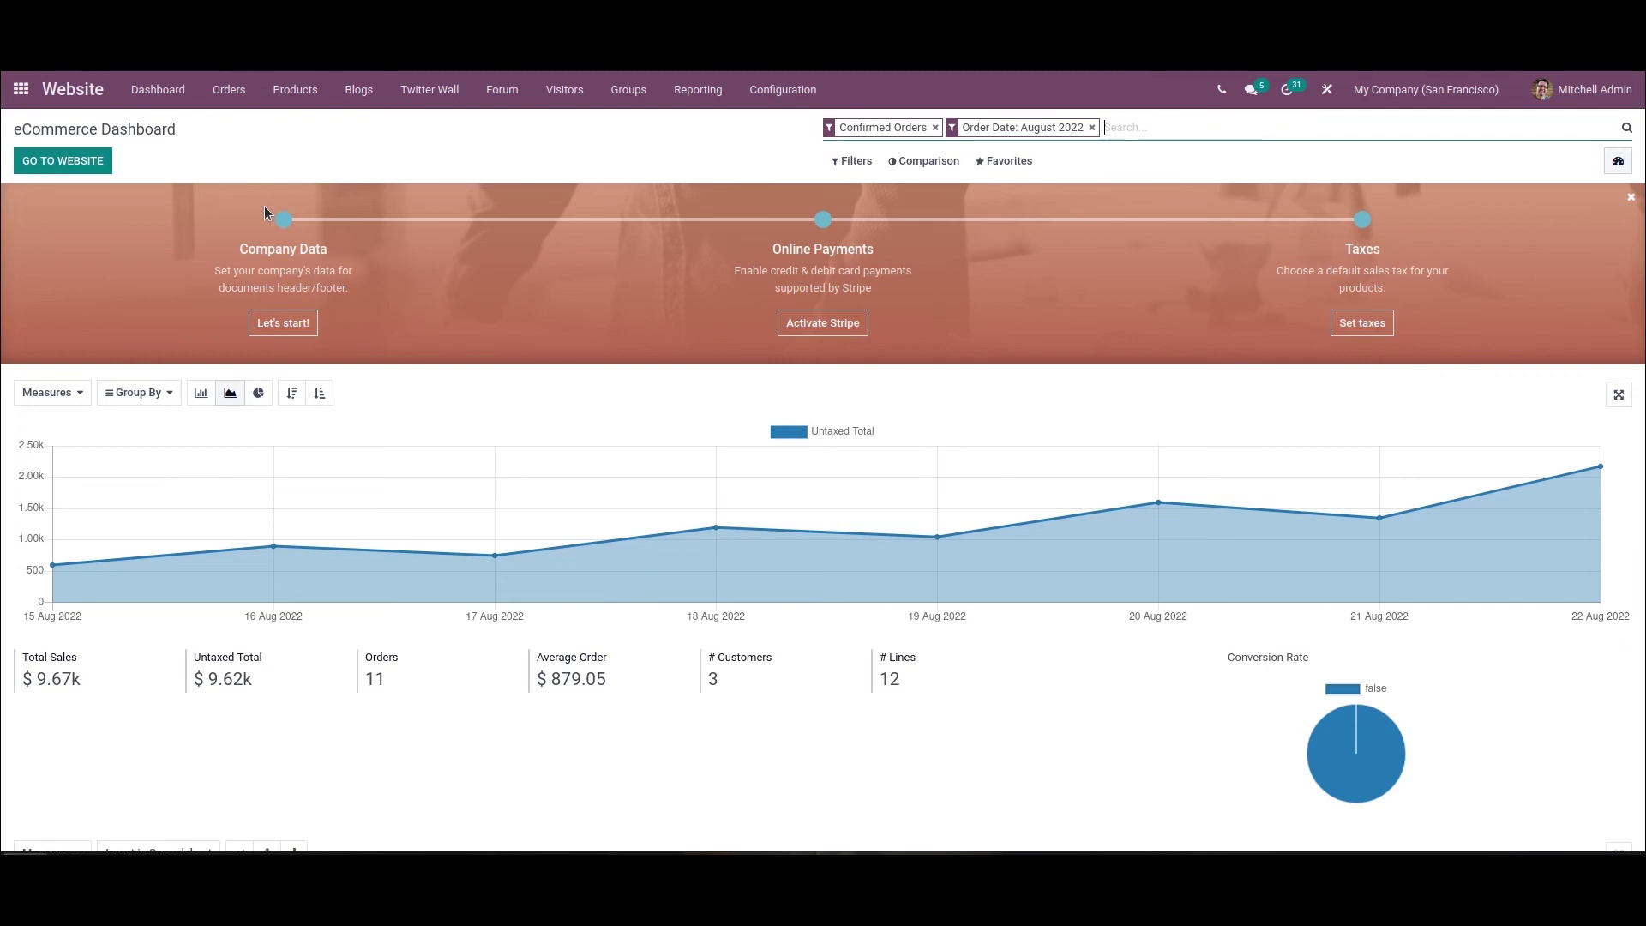
{"action": "left_click", "coordinate": [696, 90]}
Step: Show the Online Sales analysis as a graph and review its available measures
{"action": "left_click", "coordinate": [704, 126]}
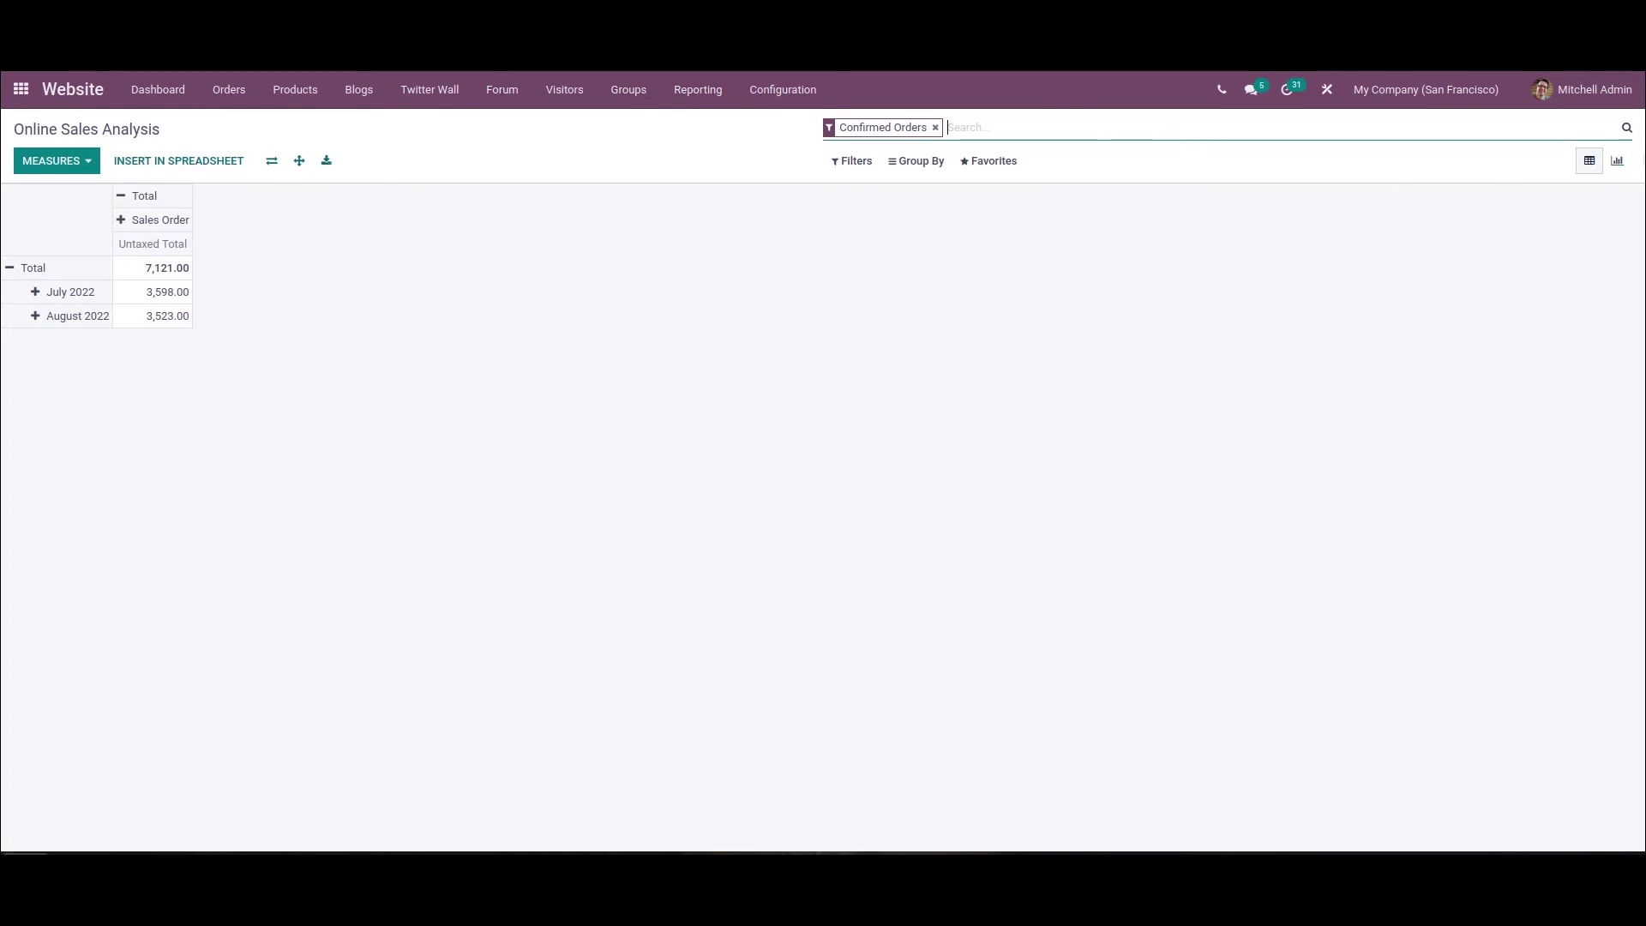
{"action": "left_click", "coordinate": [1619, 162]}
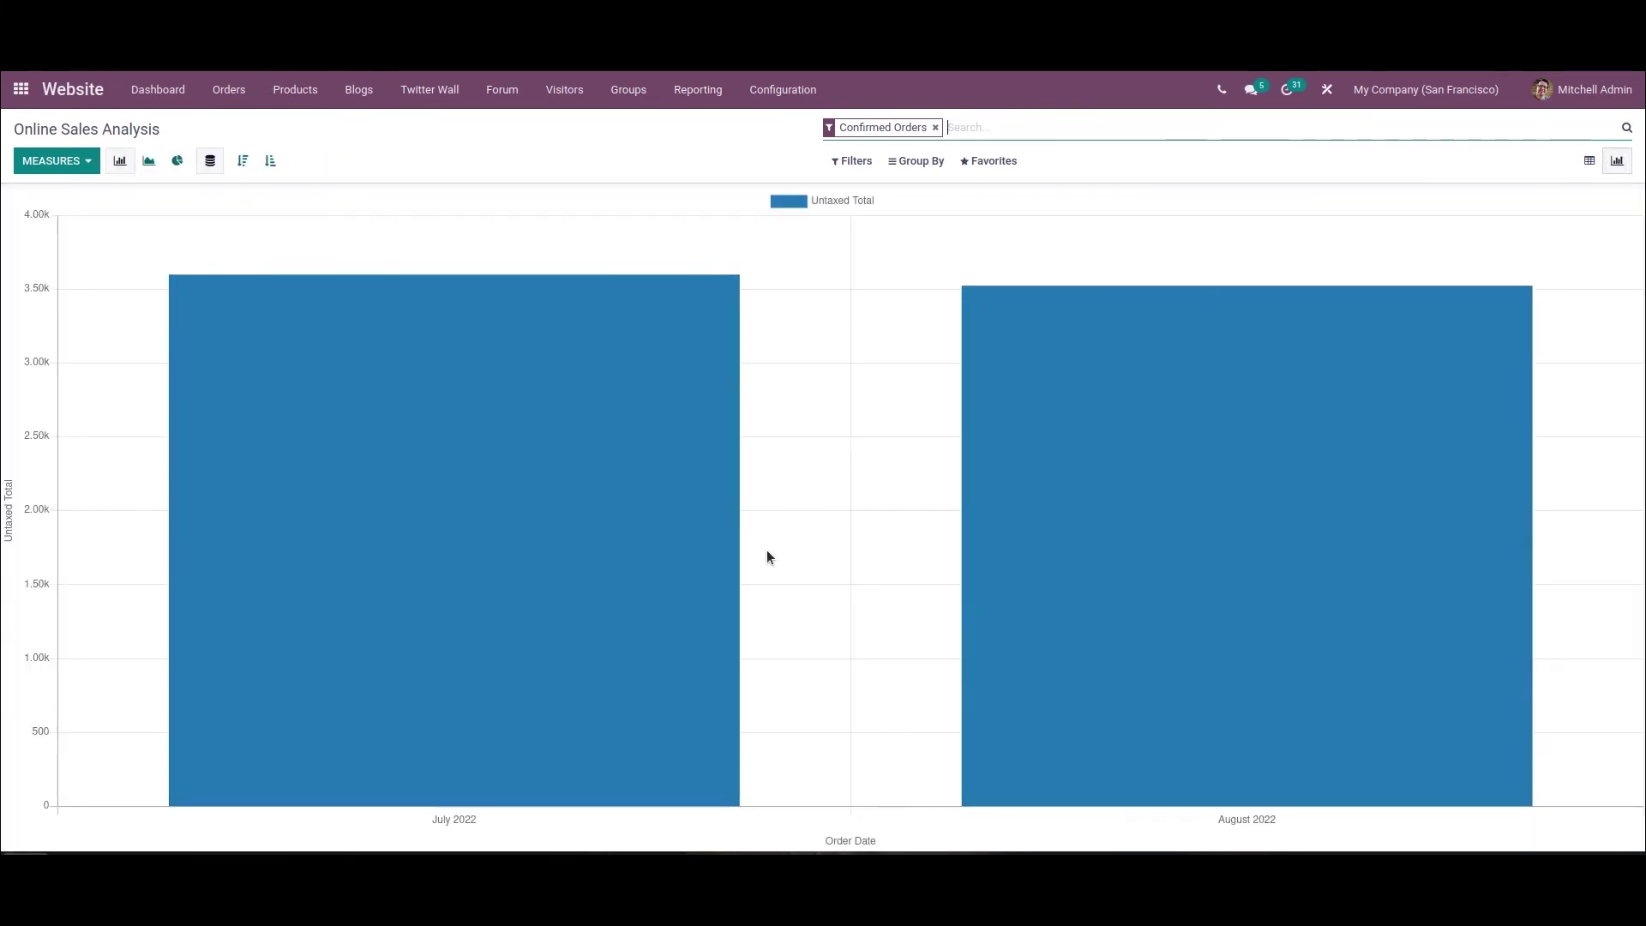
{"action": "mouse_move", "coordinate": [1006, 680]}
{"action": "left_click", "coordinate": [69, 161]}
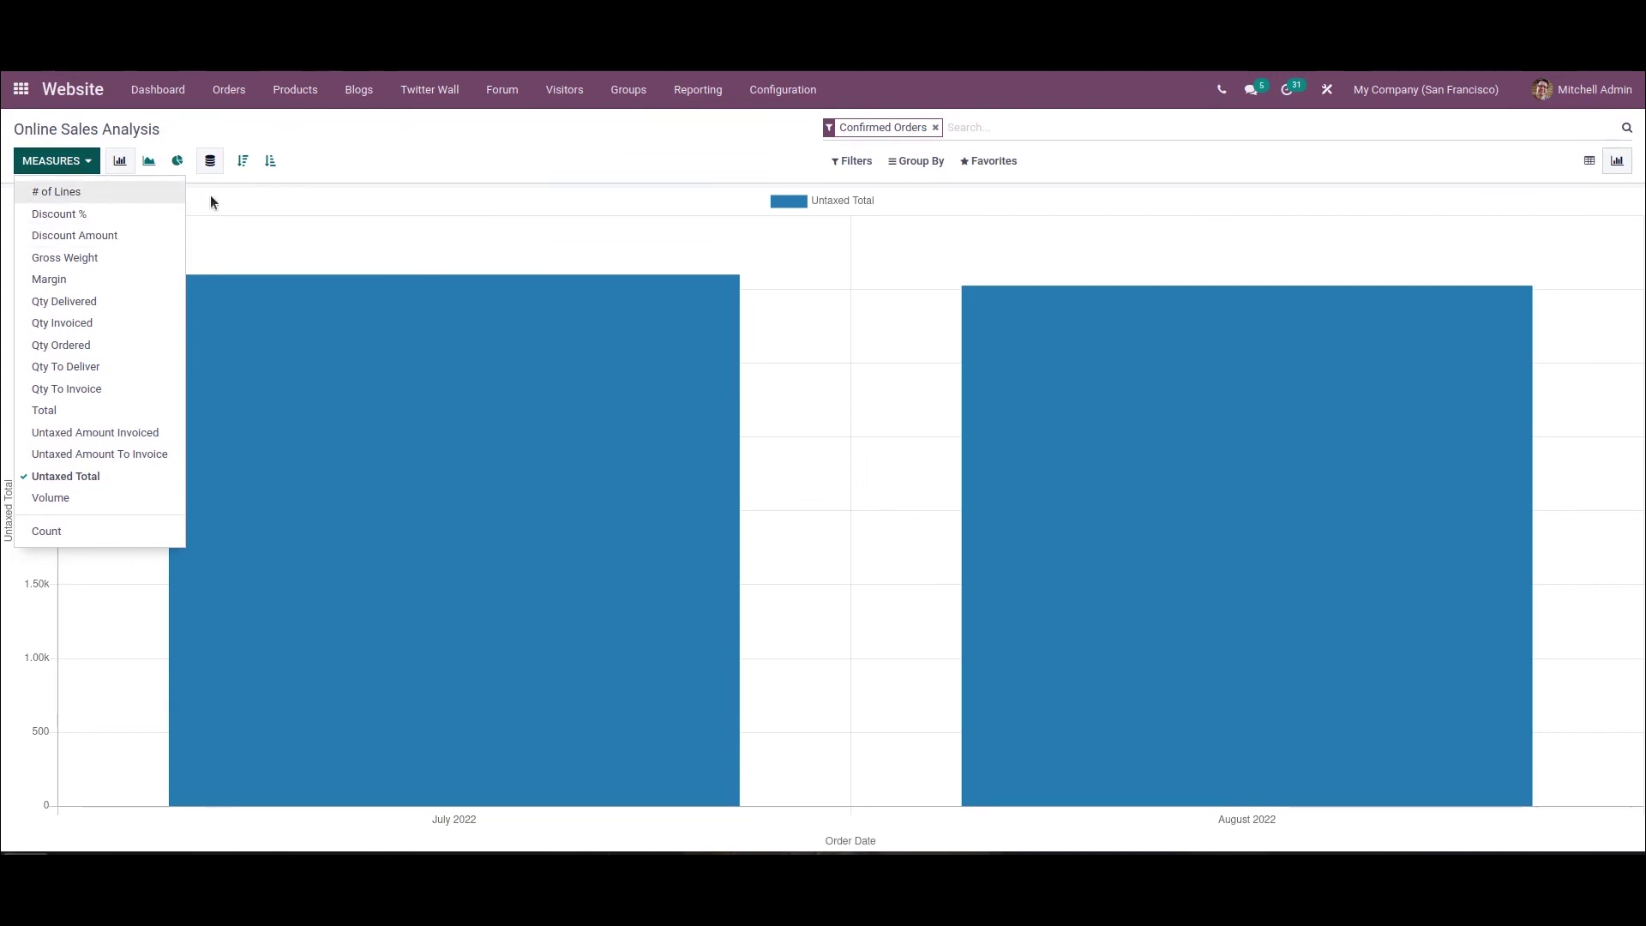
{"action": "left_click", "coordinate": [249, 204]}
Step: Check the report's Filters and Favorites, then switch it to the Pivot view
{"action": "mouse_move", "coordinate": [536, 273]}
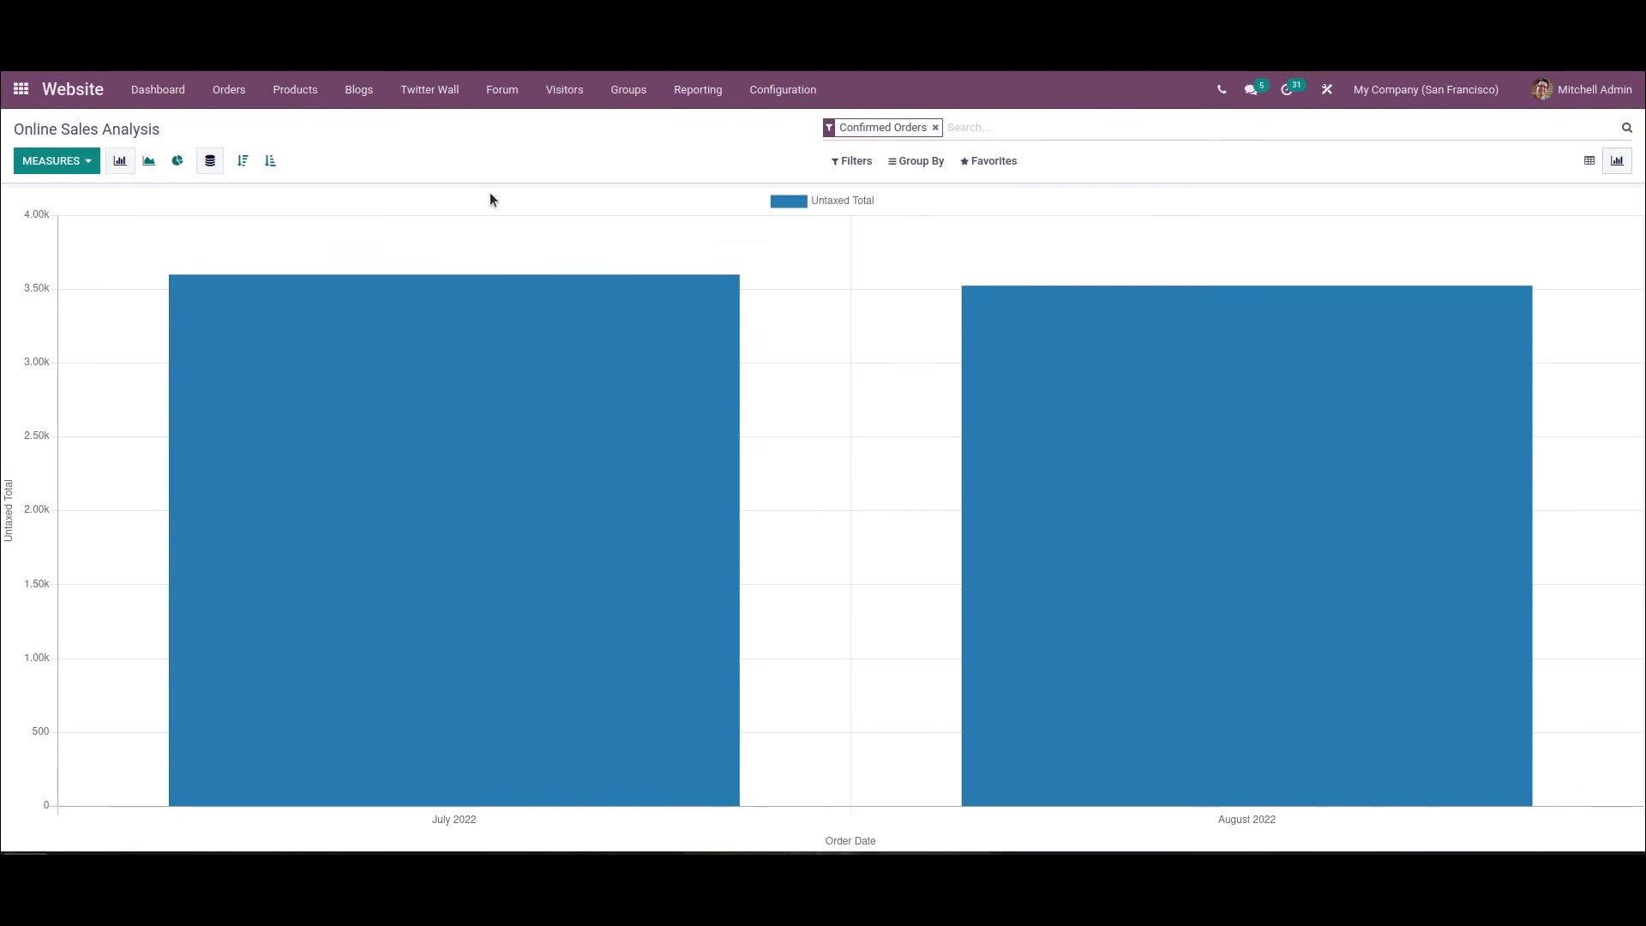
{"action": "left_click", "coordinate": [861, 163]}
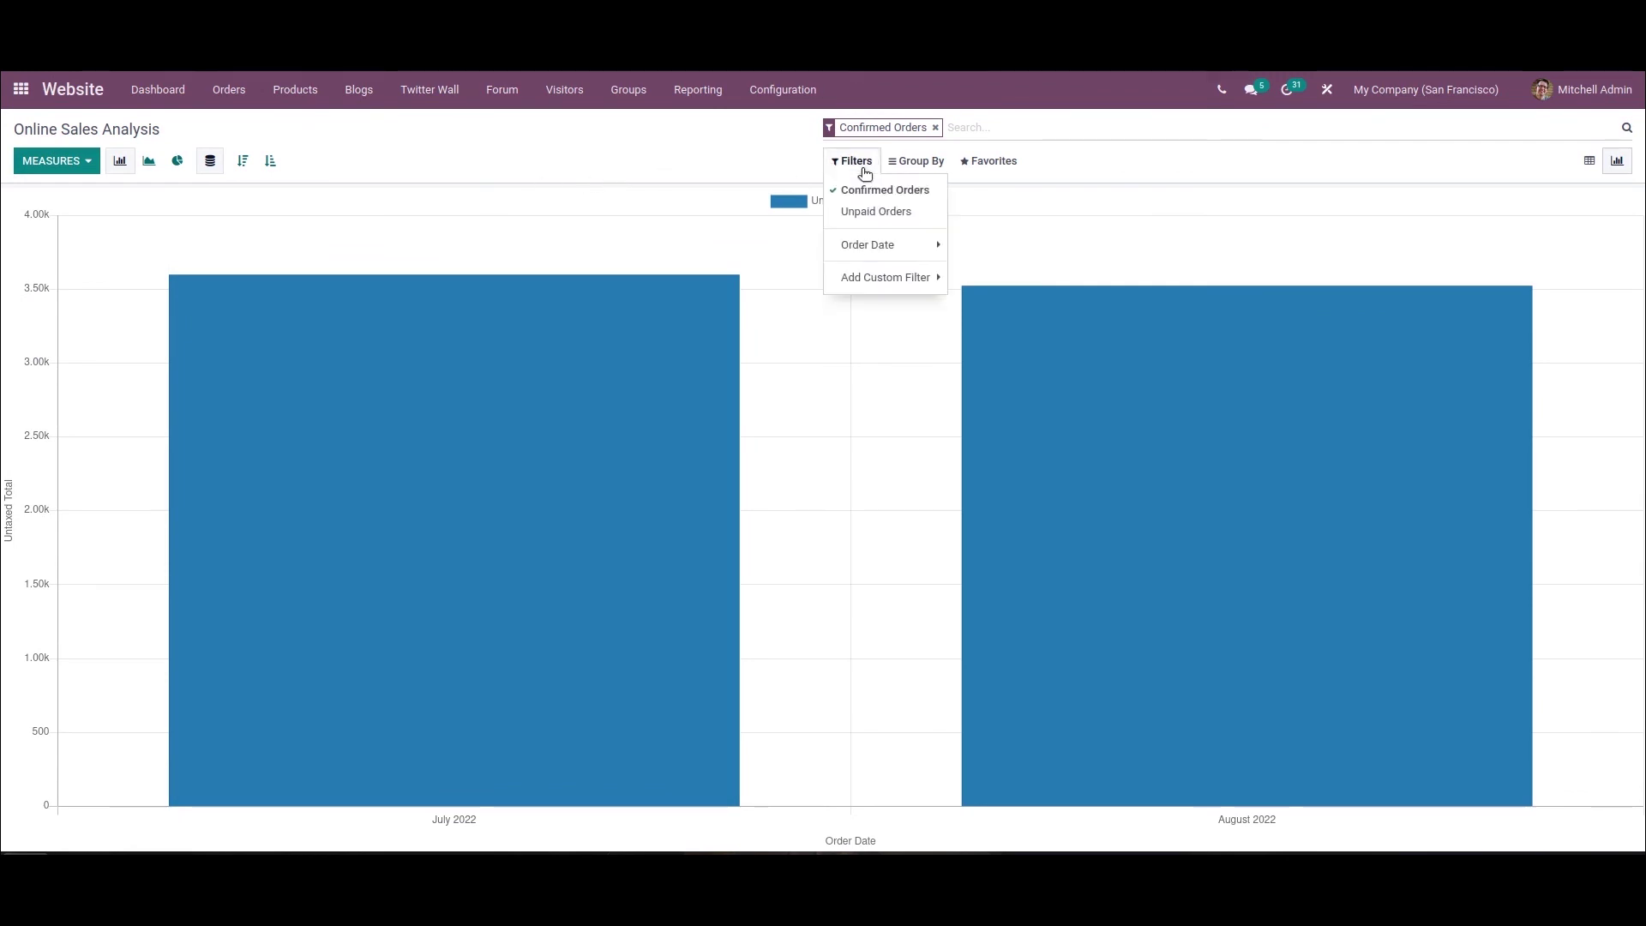
{"action": "left_click", "coordinate": [990, 161]}
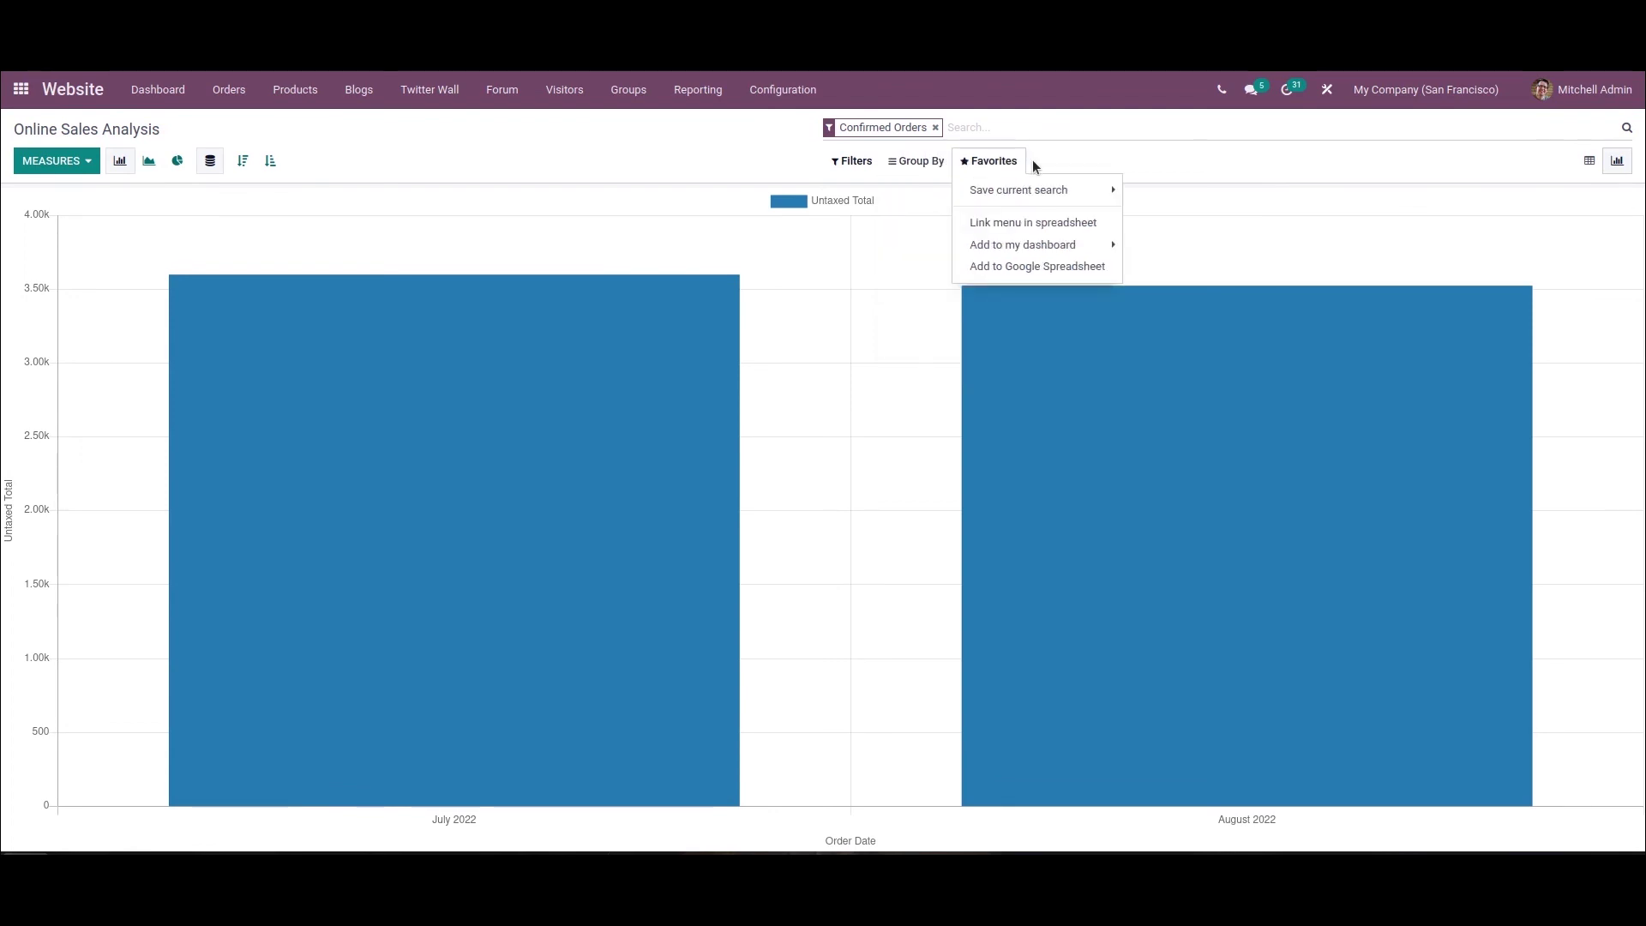
{"action": "left_click", "coordinate": [911, 201]}
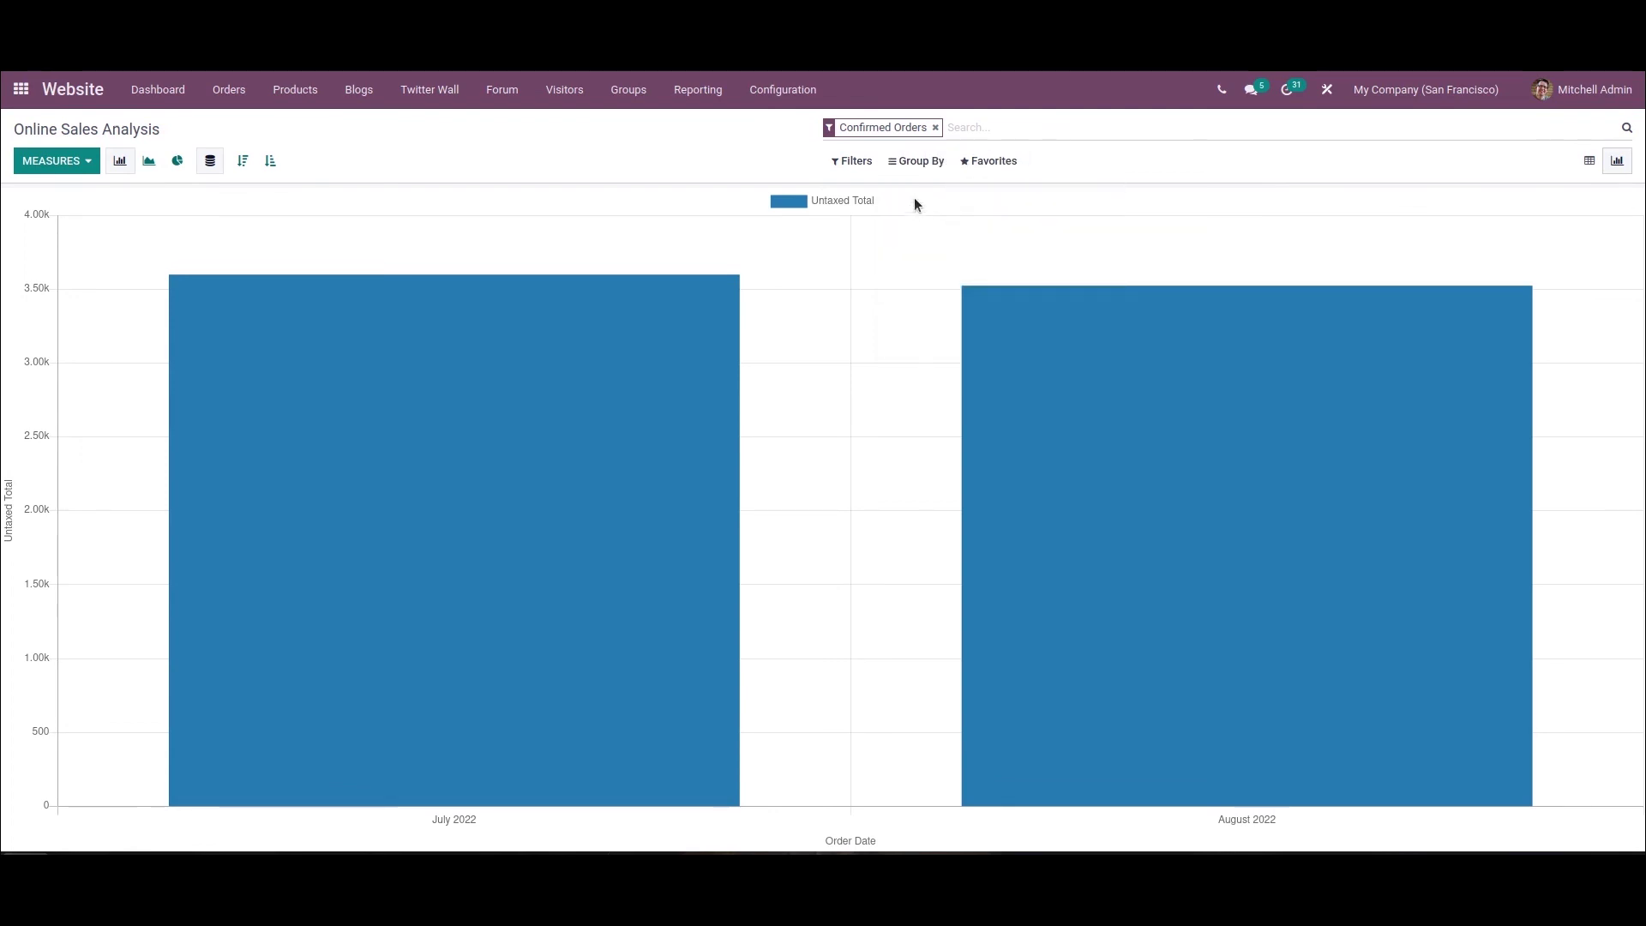
{"action": "left_click", "coordinate": [1590, 162]}
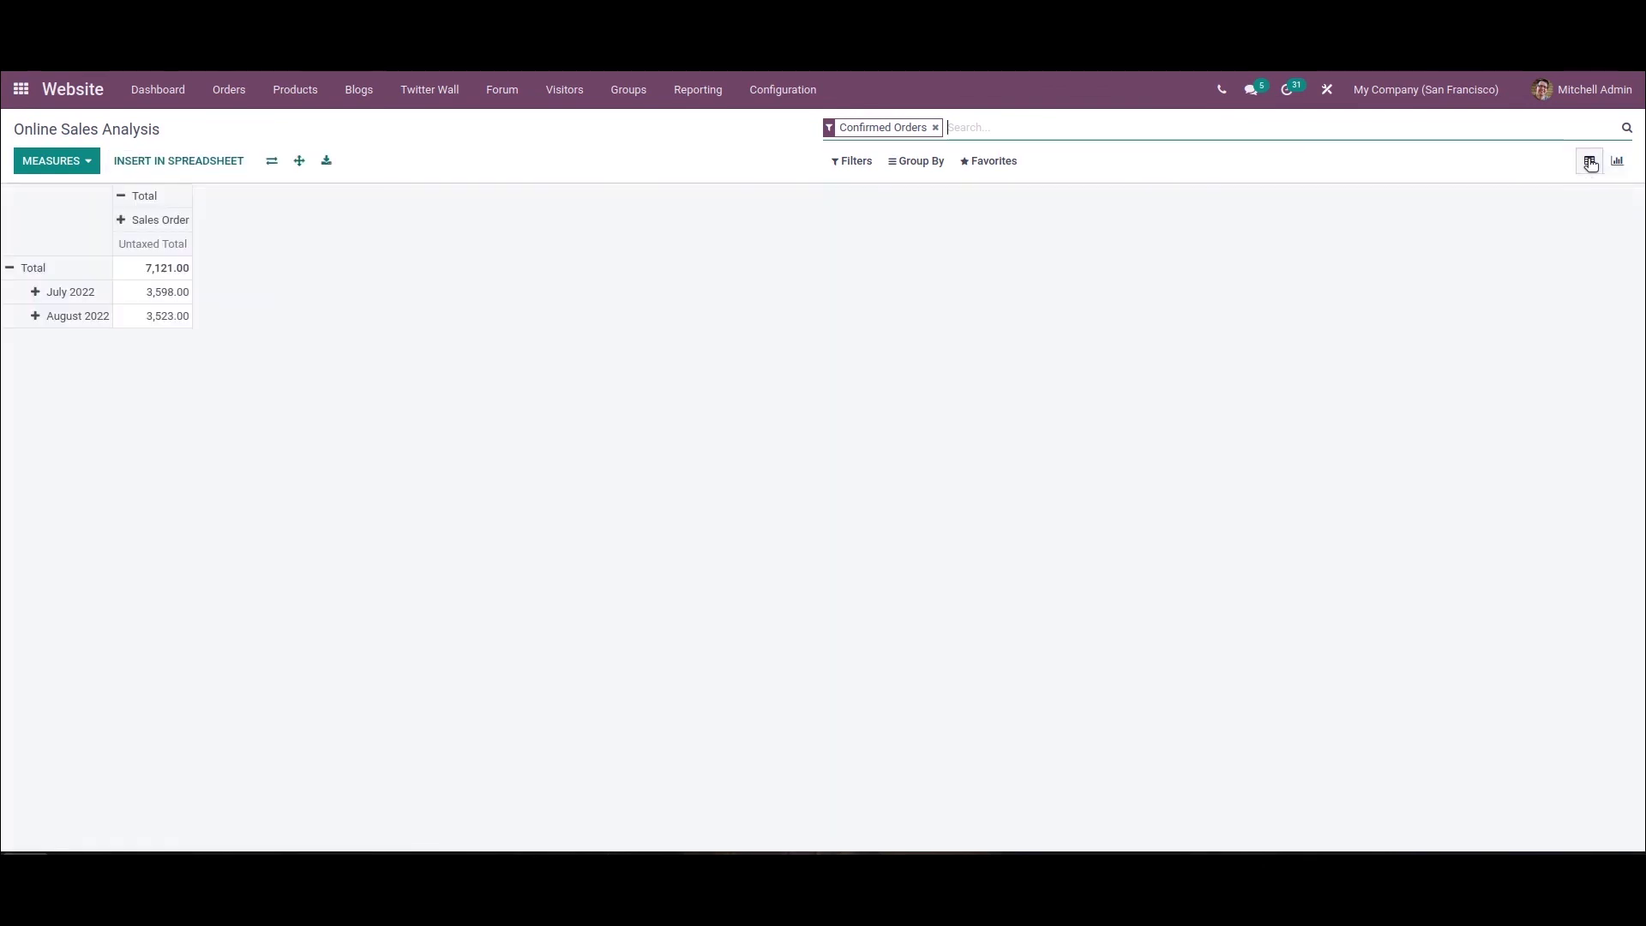